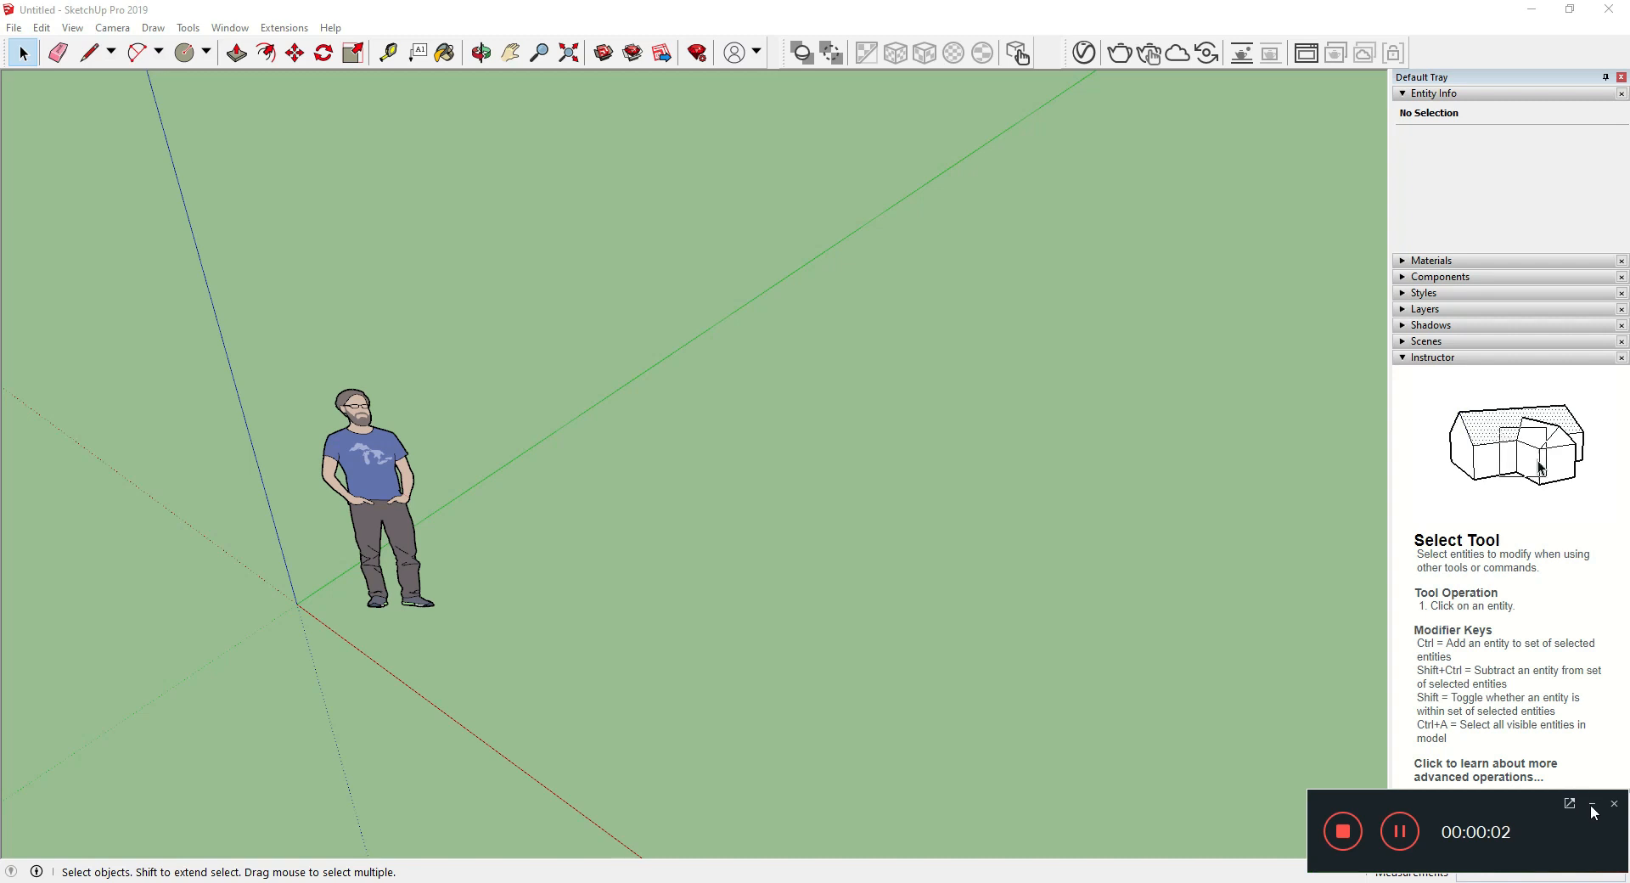
click(1593, 807)
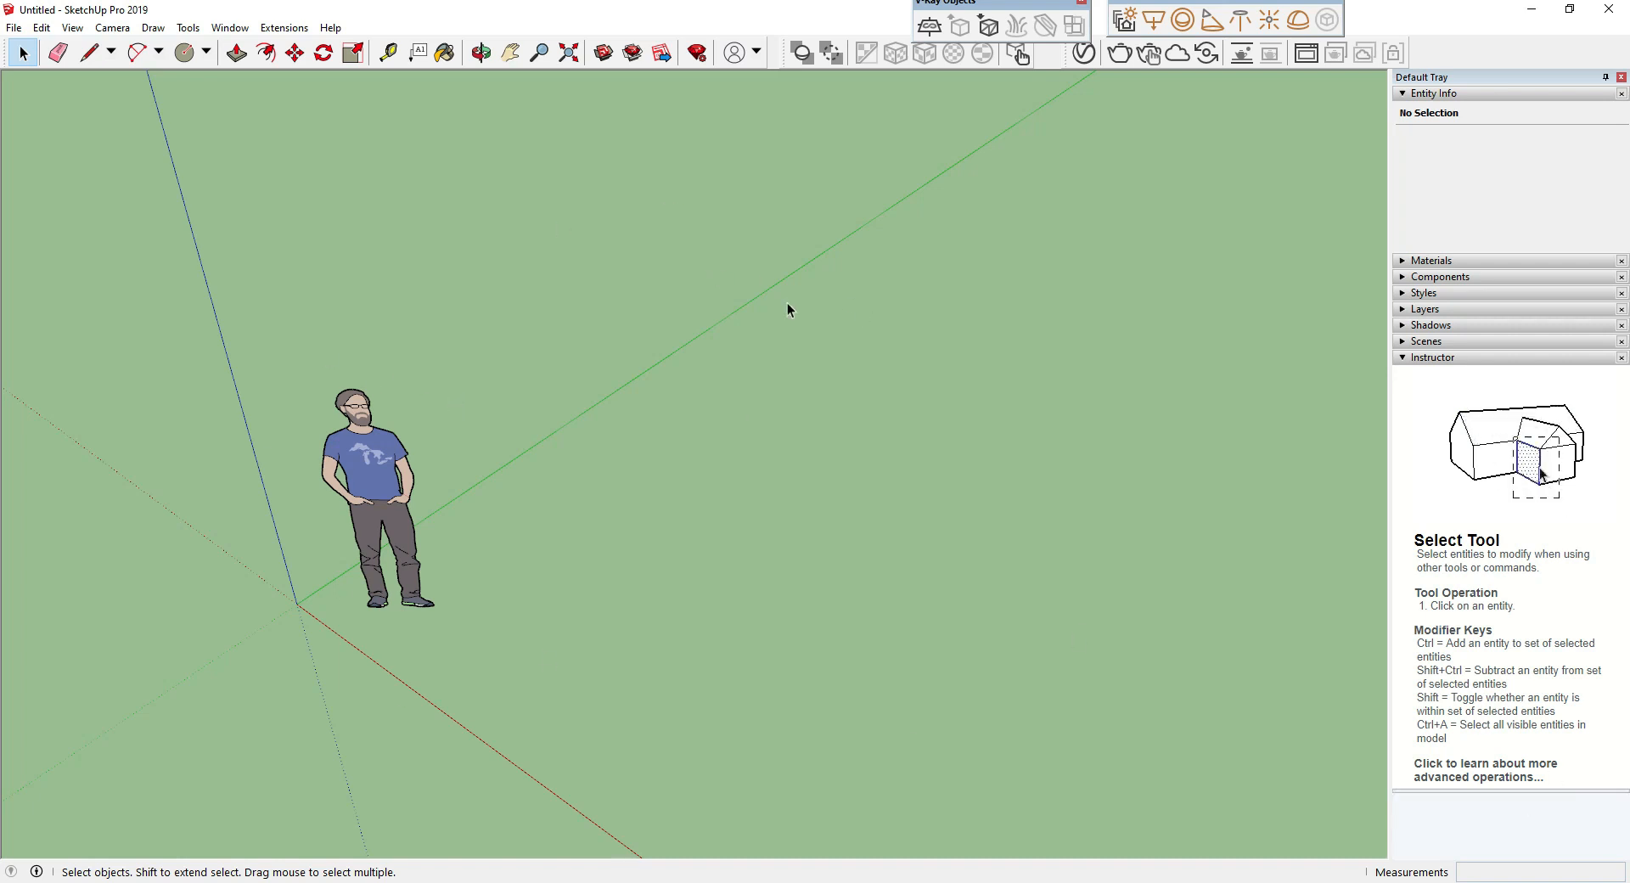
scroll(263, 419, down, 1)
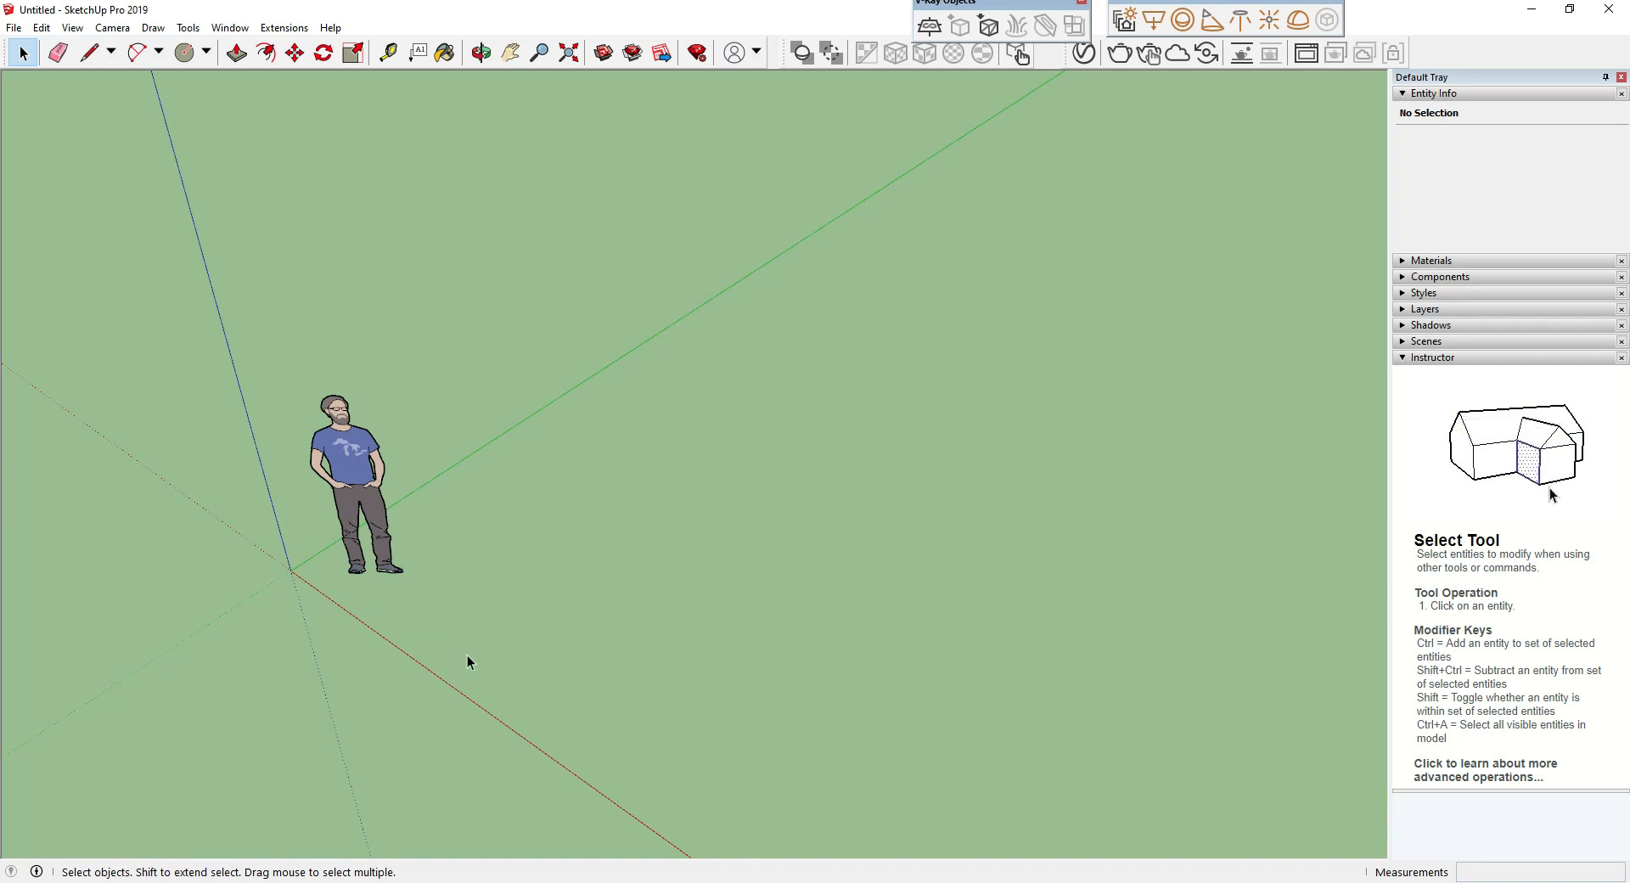
scroll(437, 666, up, 1)
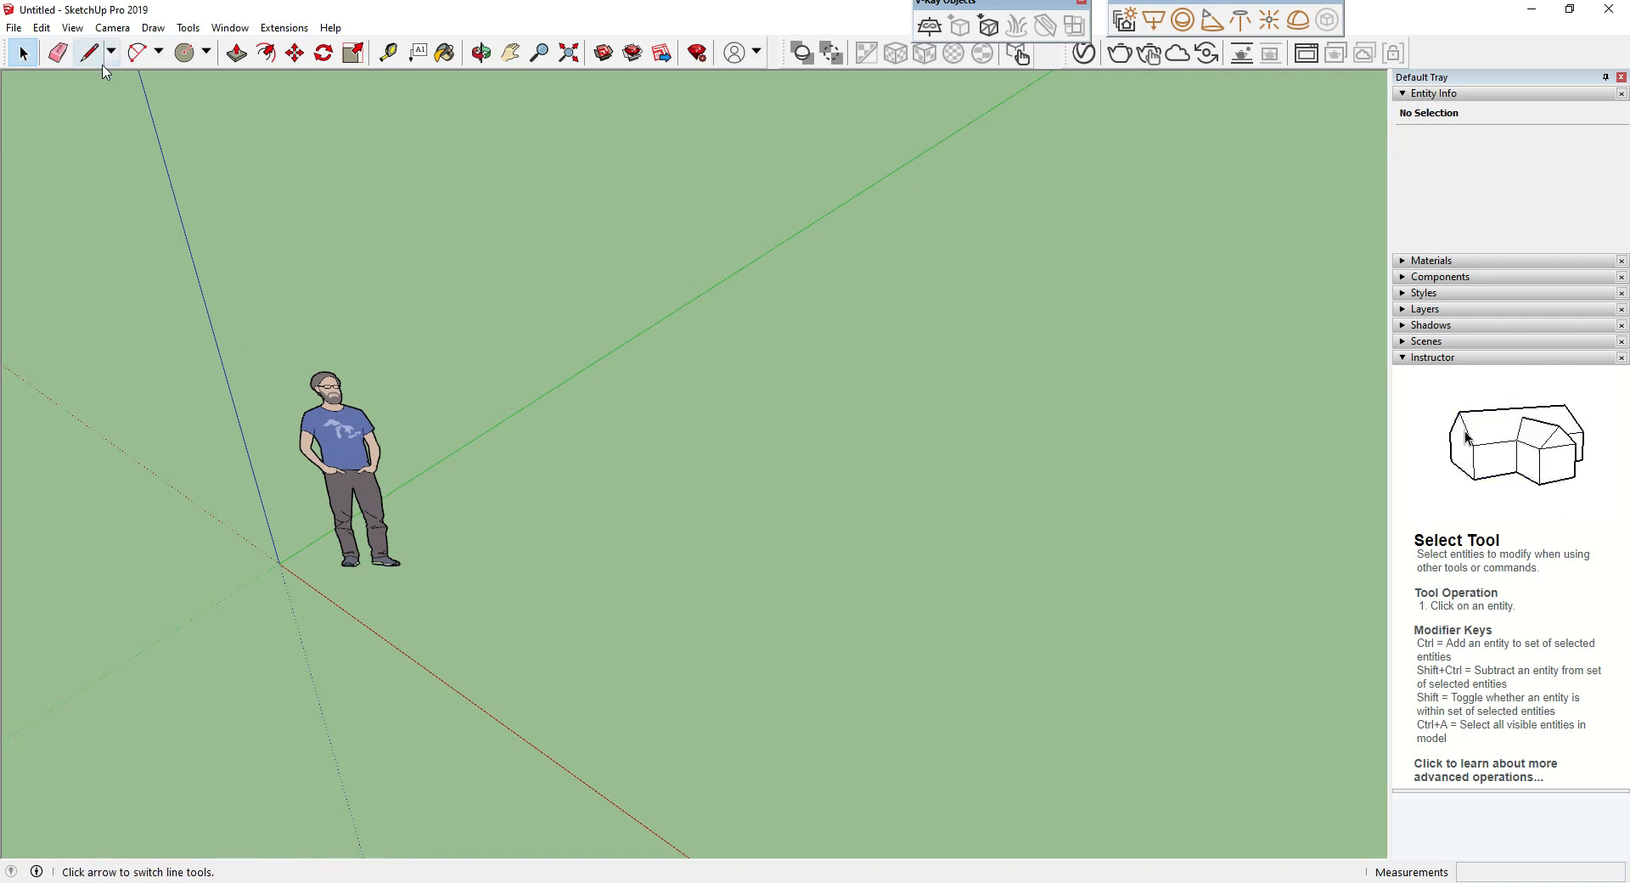
Step: Draw a rectangle about 6' 2" by 5' 3" flat on the ground beside the human figure
click(185, 52)
click(205, 52)
click(213, 80)
click(569, 563)
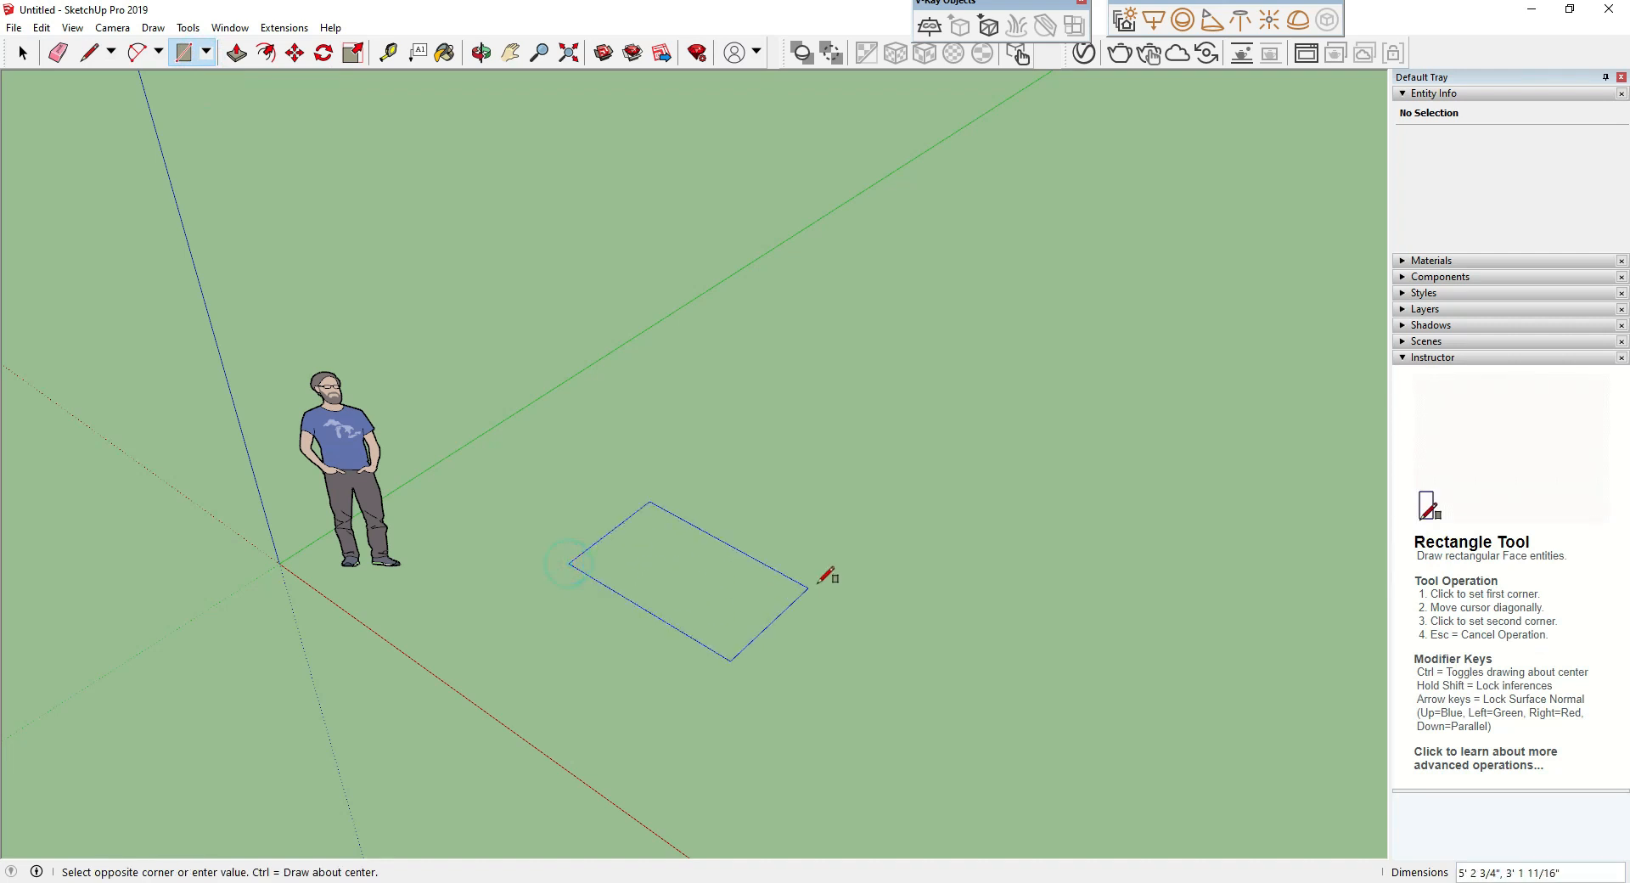
click(887, 558)
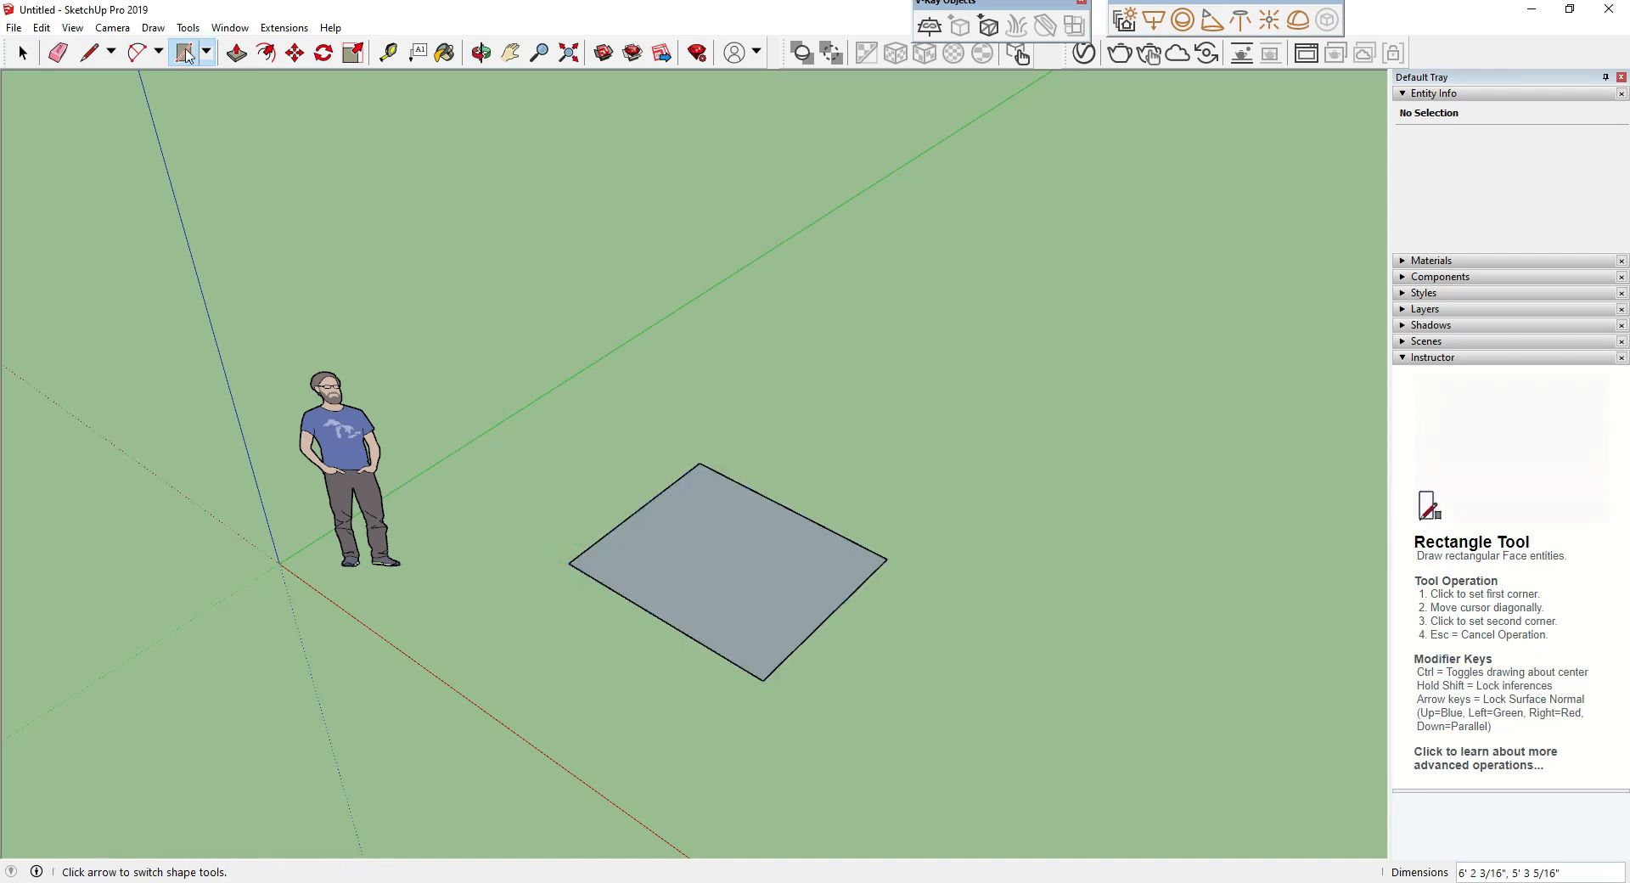
Step: Push/Pull the ground rectangle downward into a slab about 9 5/16" thick
scroll(968, 628, up, 2)
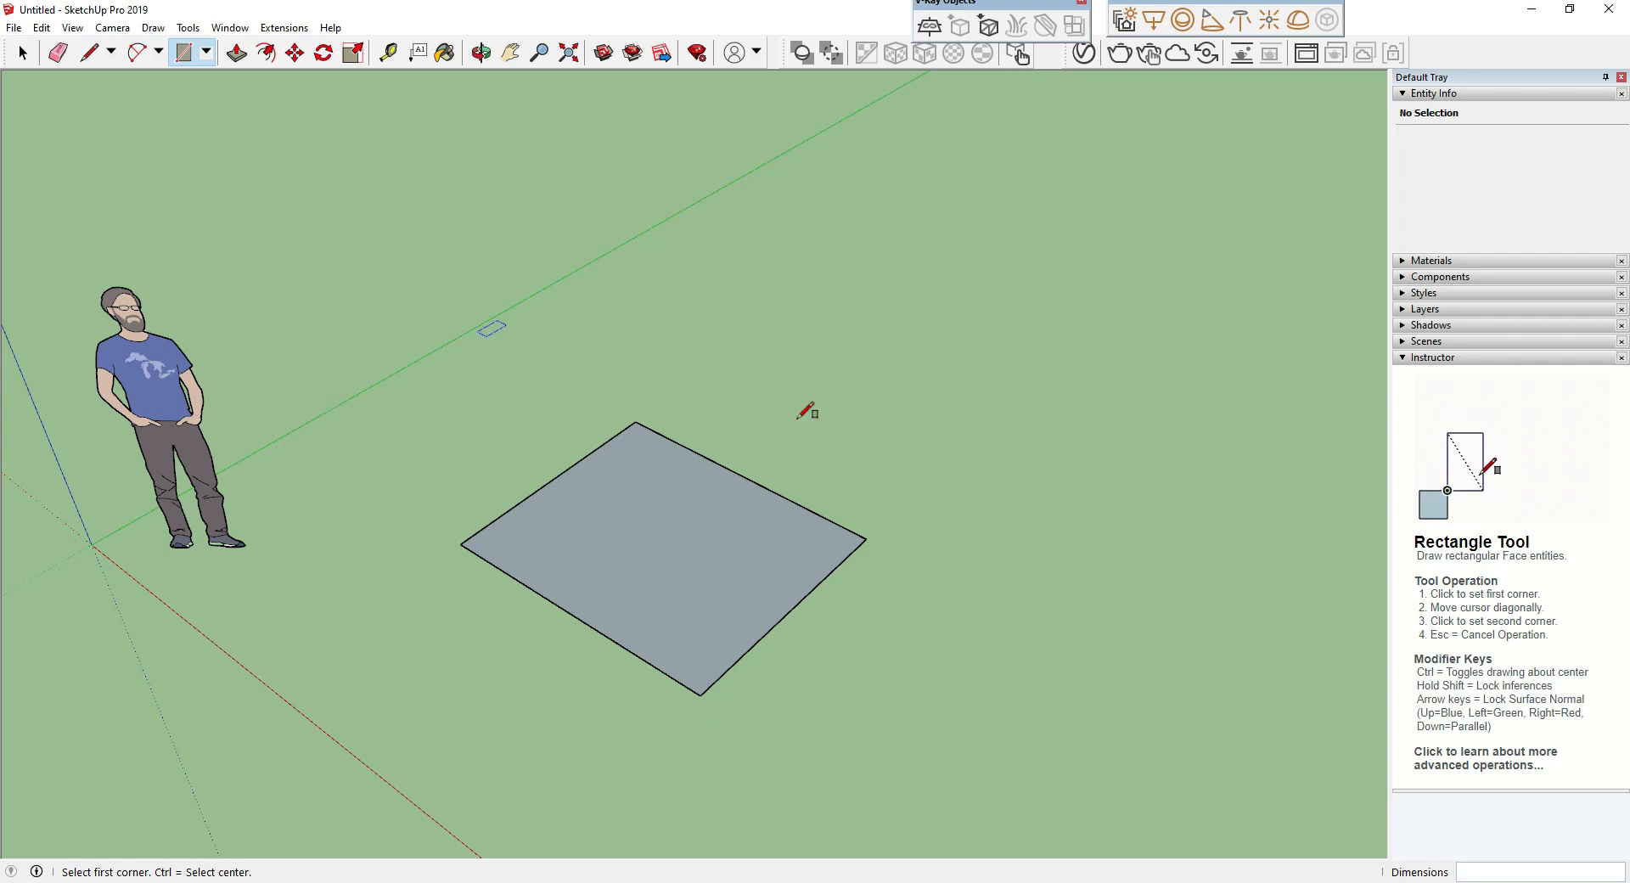
click(237, 54)
drag(645, 515, 646, 552)
click(647, 556)
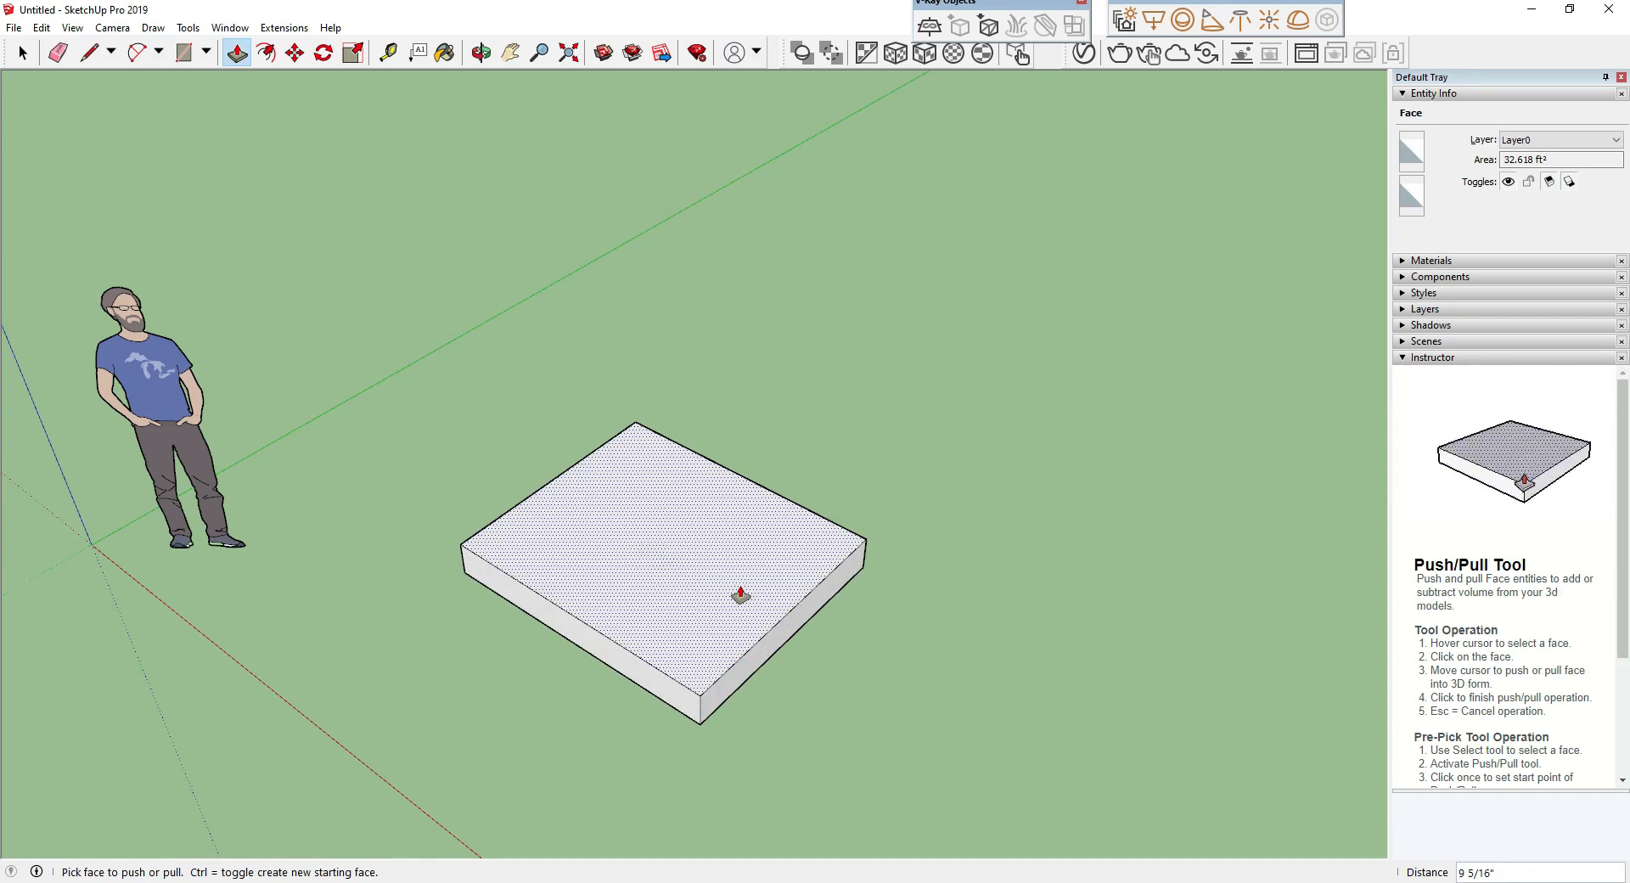
Step: Draw a circle with a radius of about 9 11/16" on the slab's top face, toward the end nearest the human figure
scroll(852, 692, up, 1)
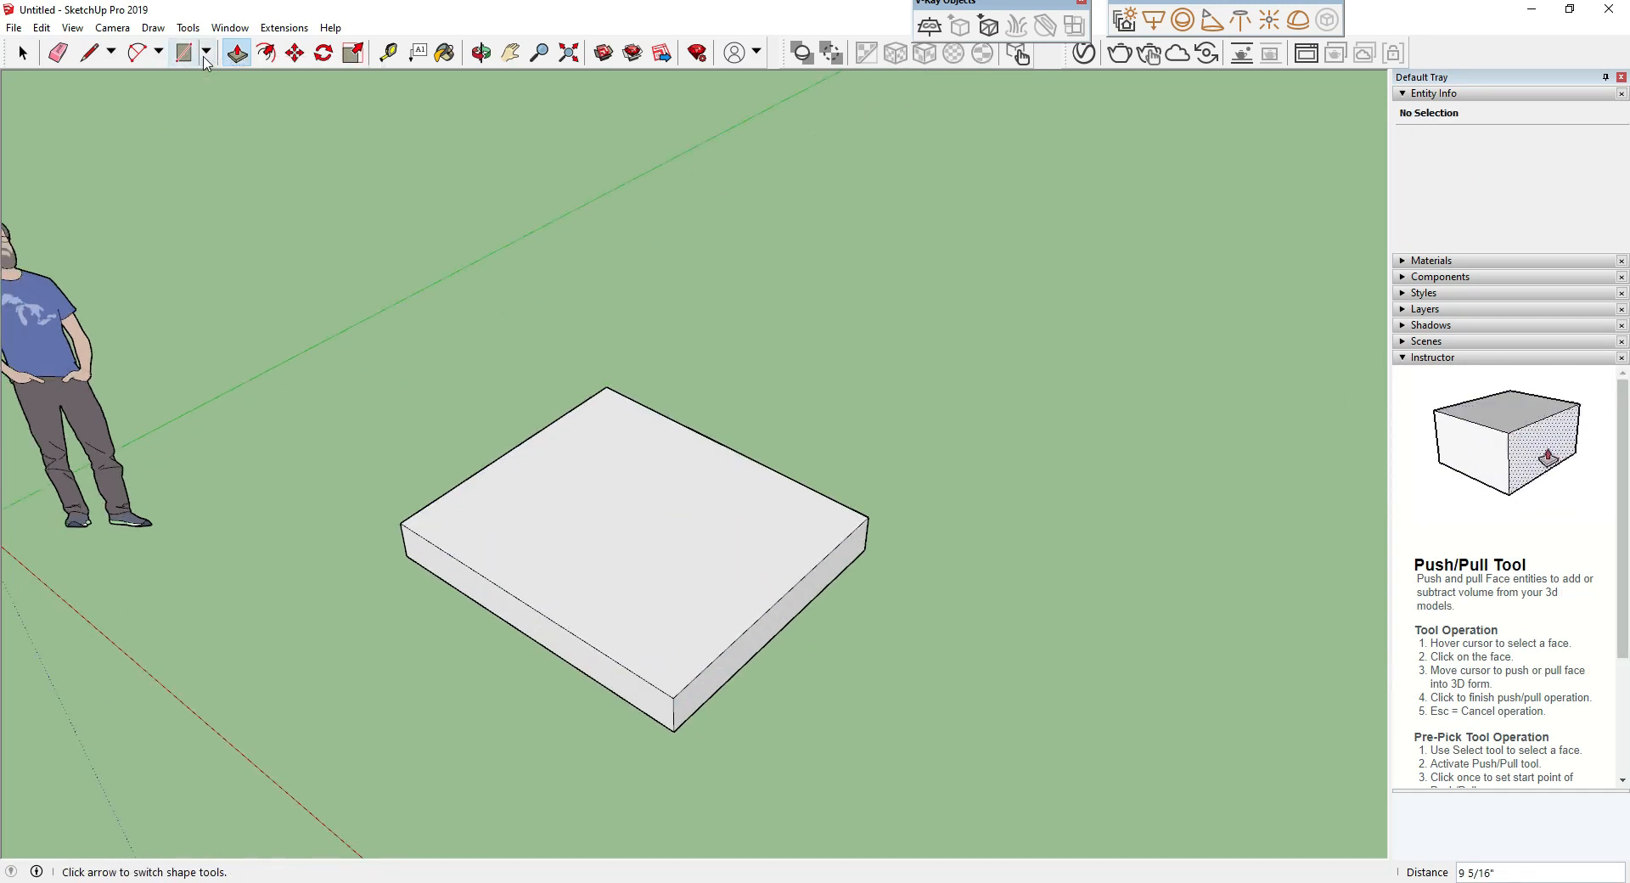
click(205, 52)
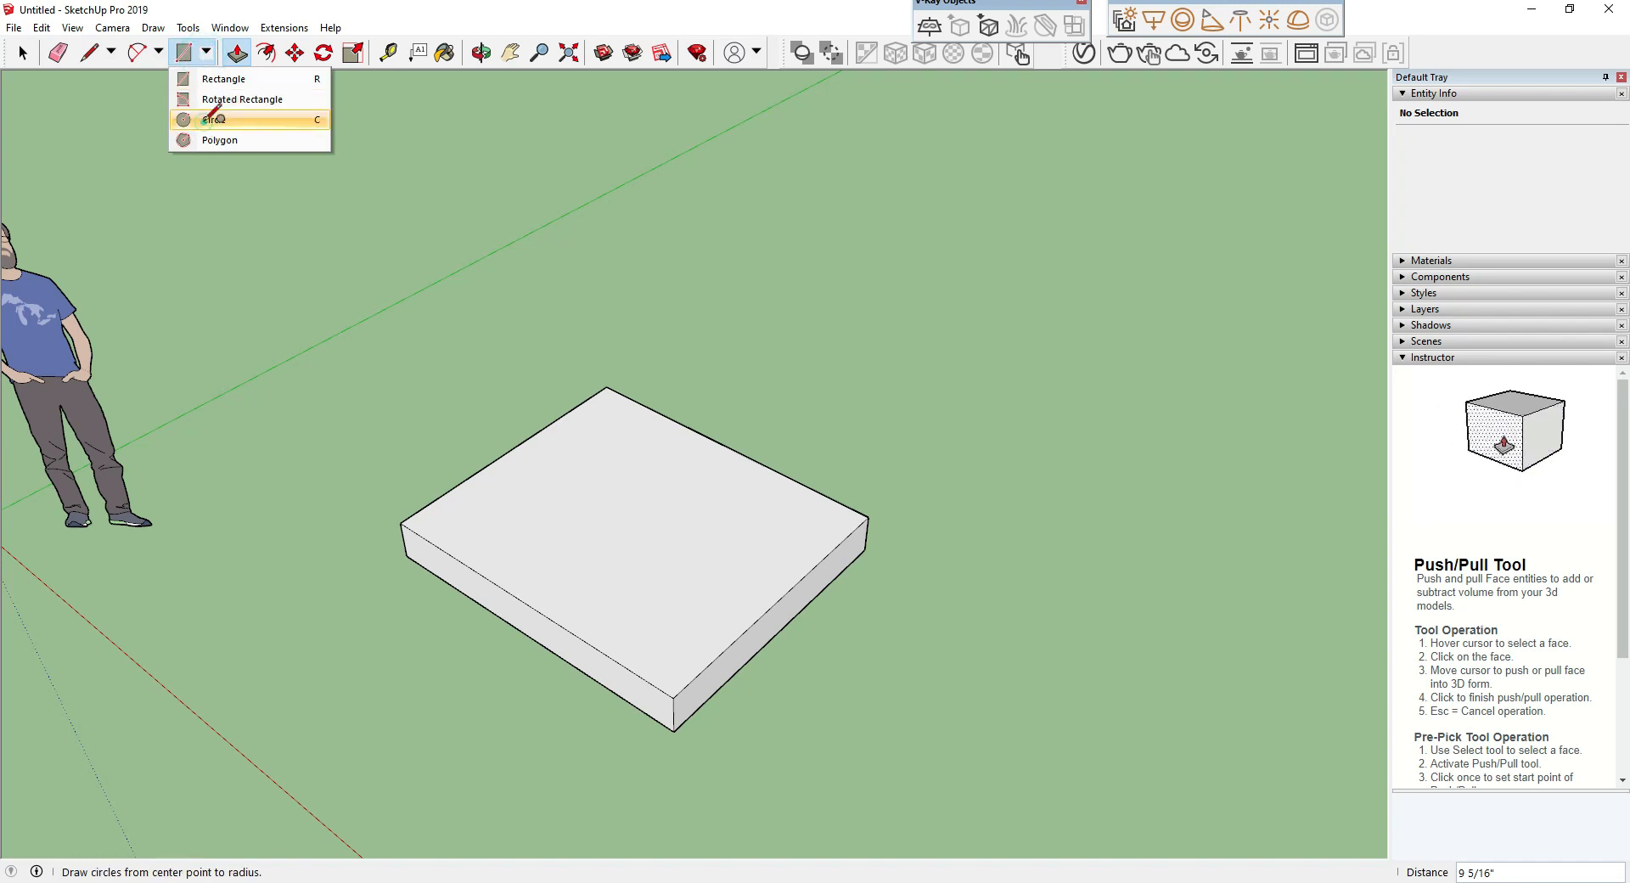
click(204, 119)
click(539, 521)
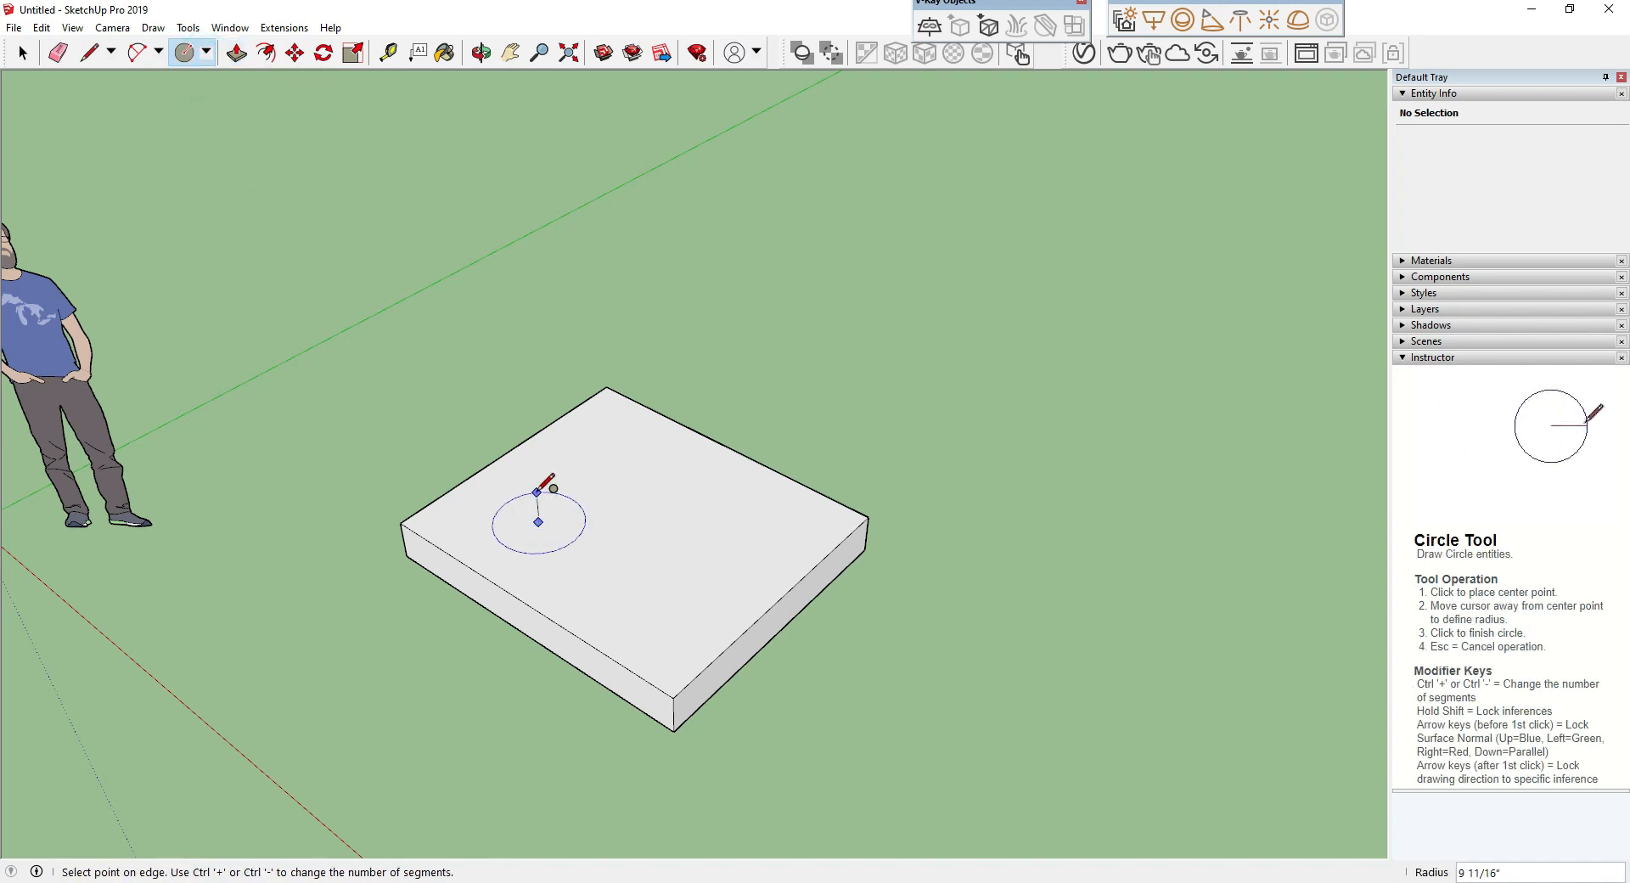
Step: Draw a small rectangle on the slab's top face, near the edge opposite the circle
click(205, 52)
click(212, 79)
click(674, 521)
click(812, 524)
Step: Try pushing the circle about 4' 10" down, past the underside of the slab, and undo it
scroll(902, 597, up, 1)
scroll(902, 597, up, 1)
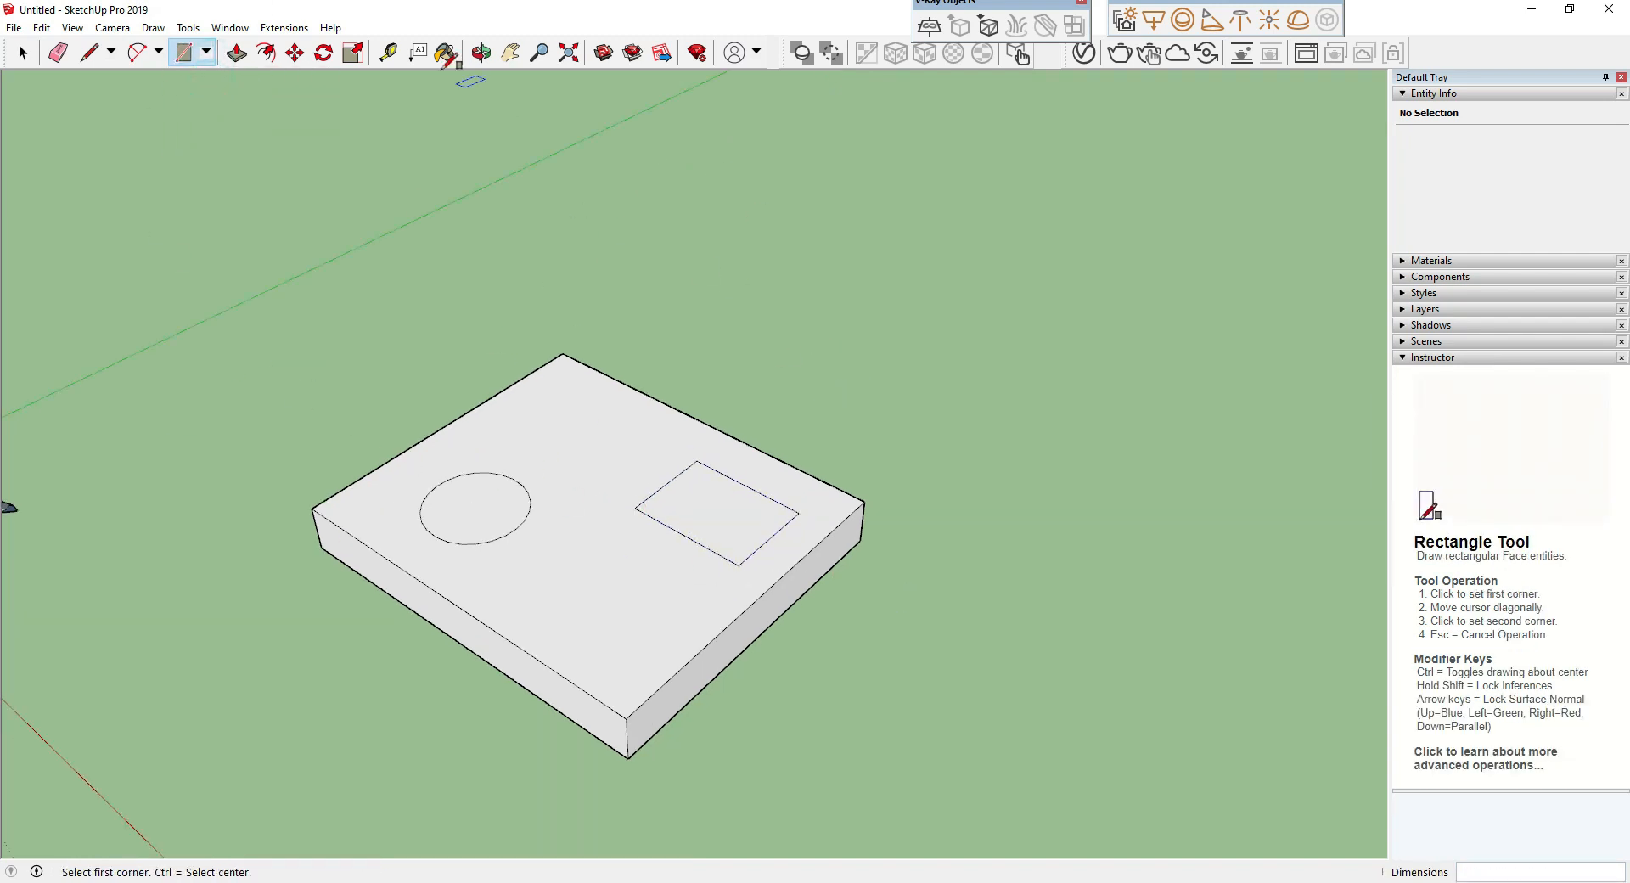
click(237, 53)
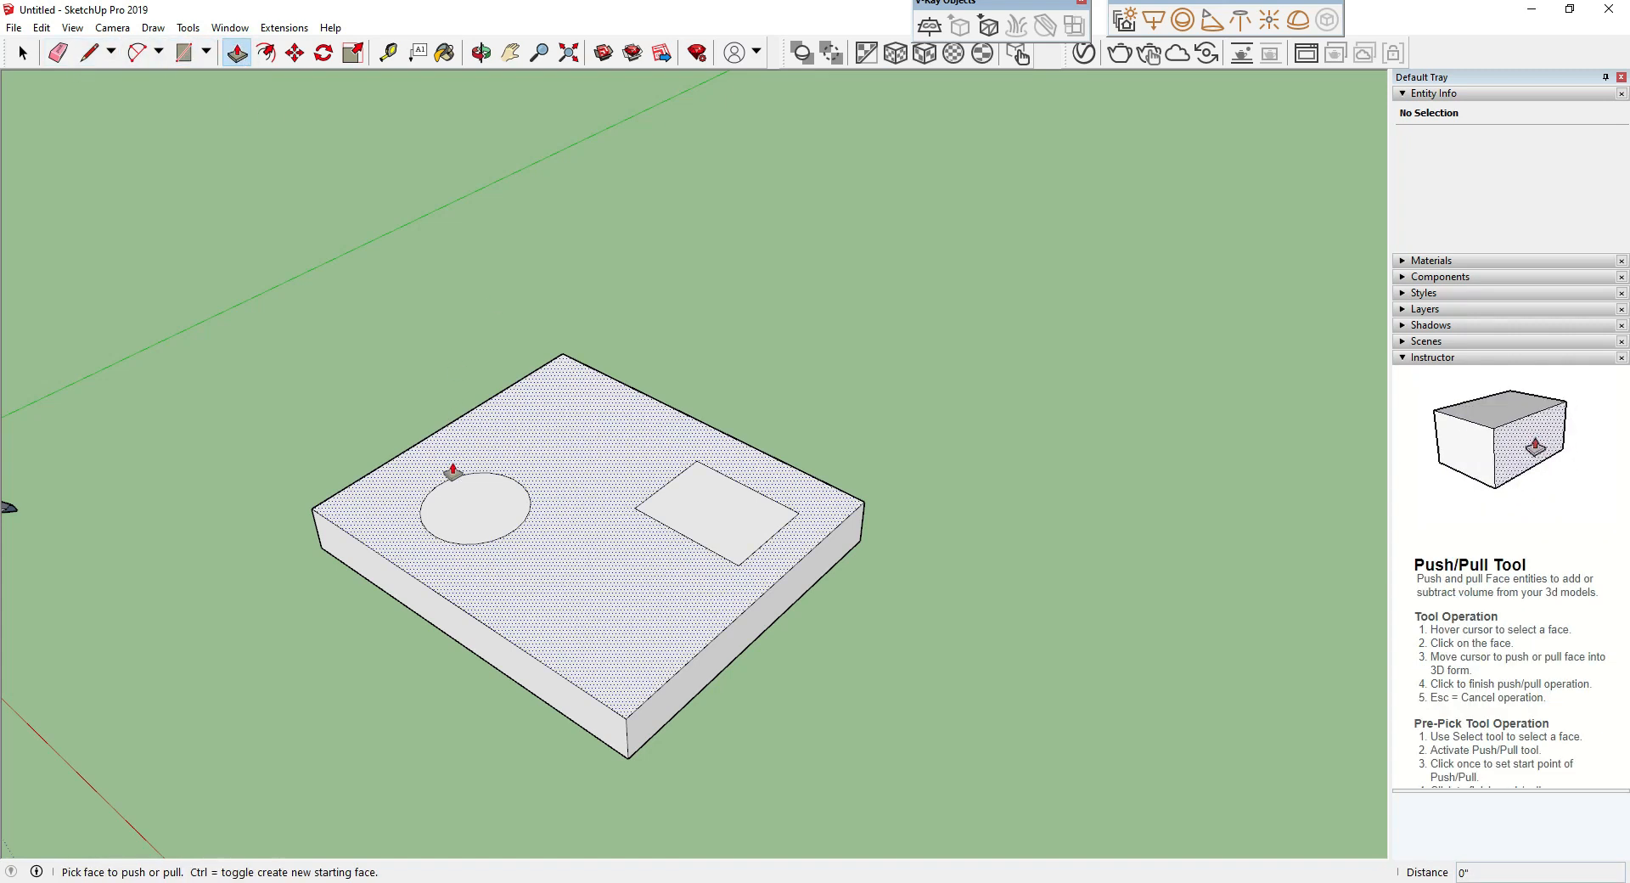
scroll(418, 585, up, 2)
click(466, 507)
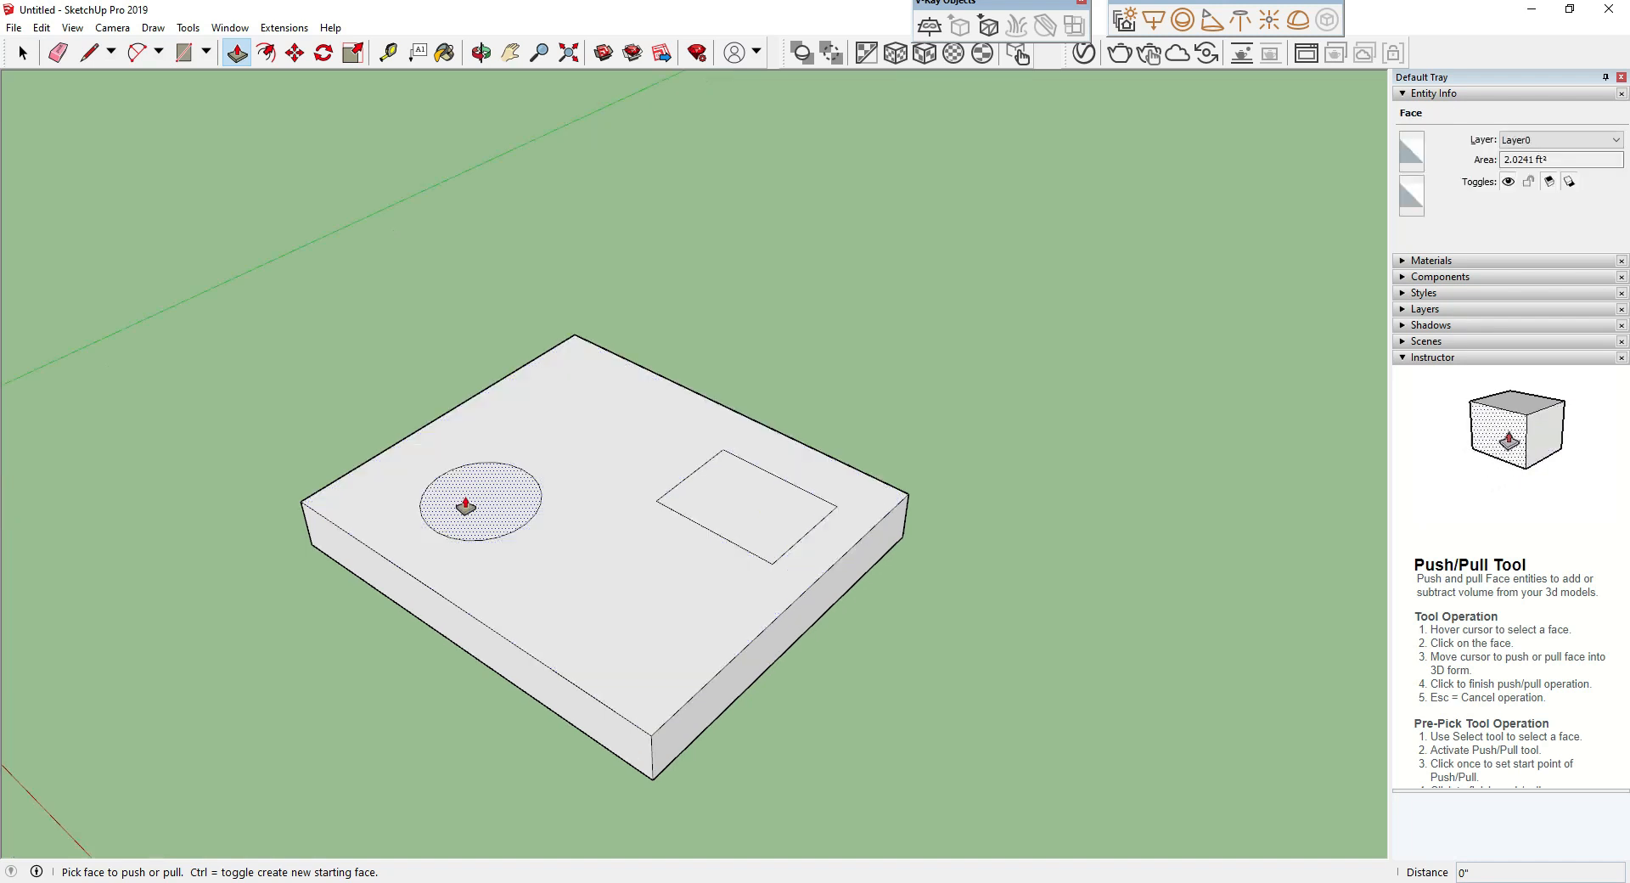
drag(465, 506, 447, 752)
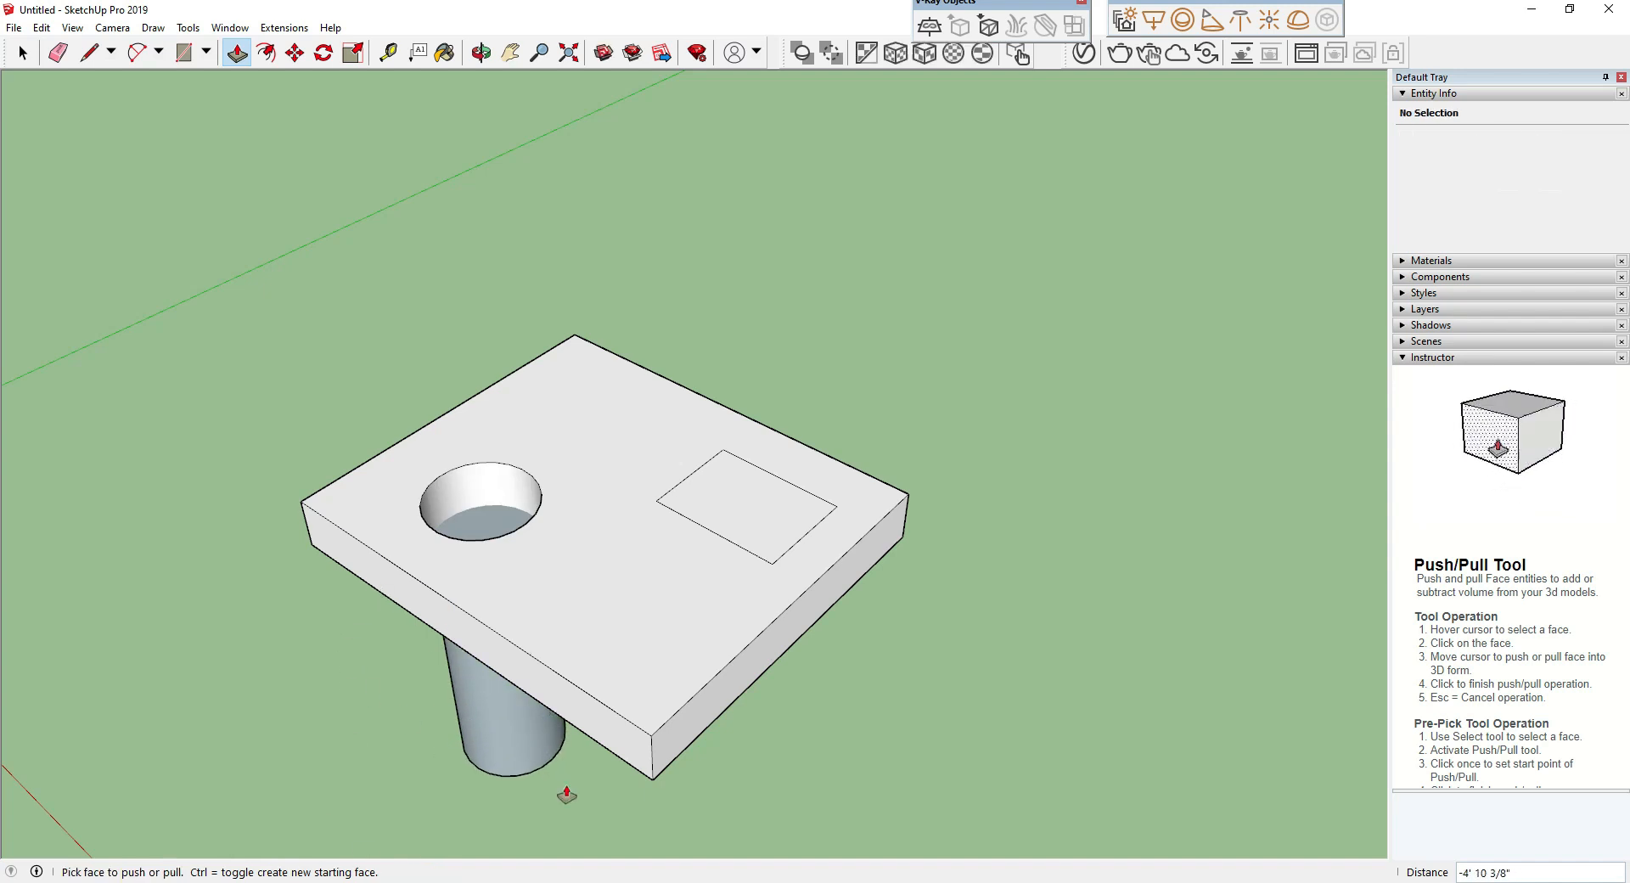
key(ctrl+z)
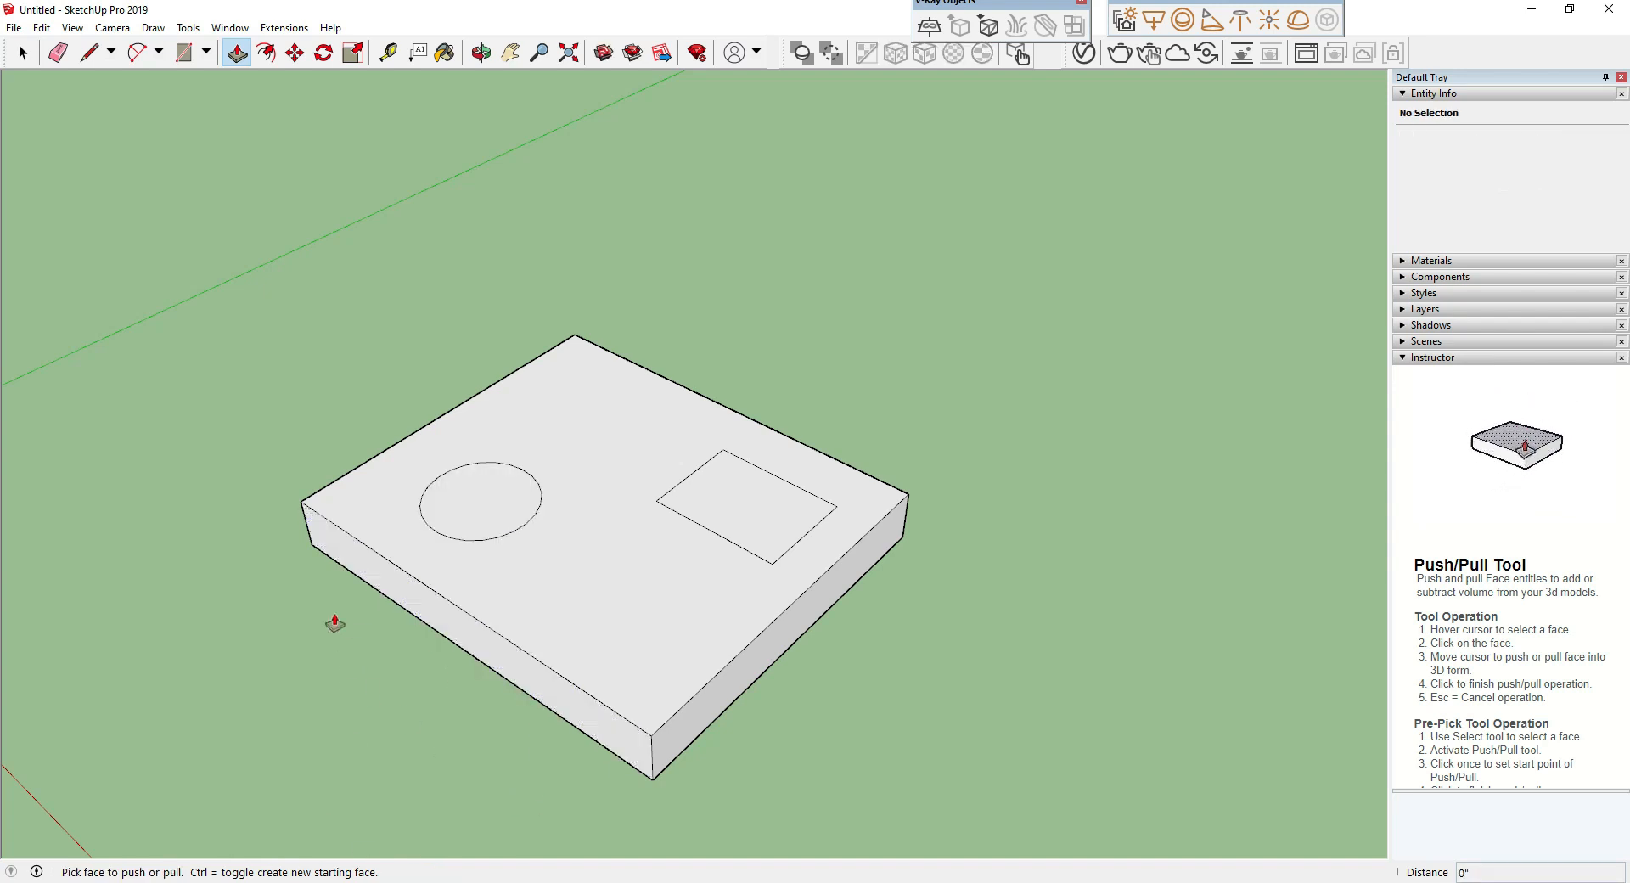
Step: Push the circle and the small rectangle 9 5/16" down to the slab's bottom edge to cut two through openings
scroll(230, 624, up, 2)
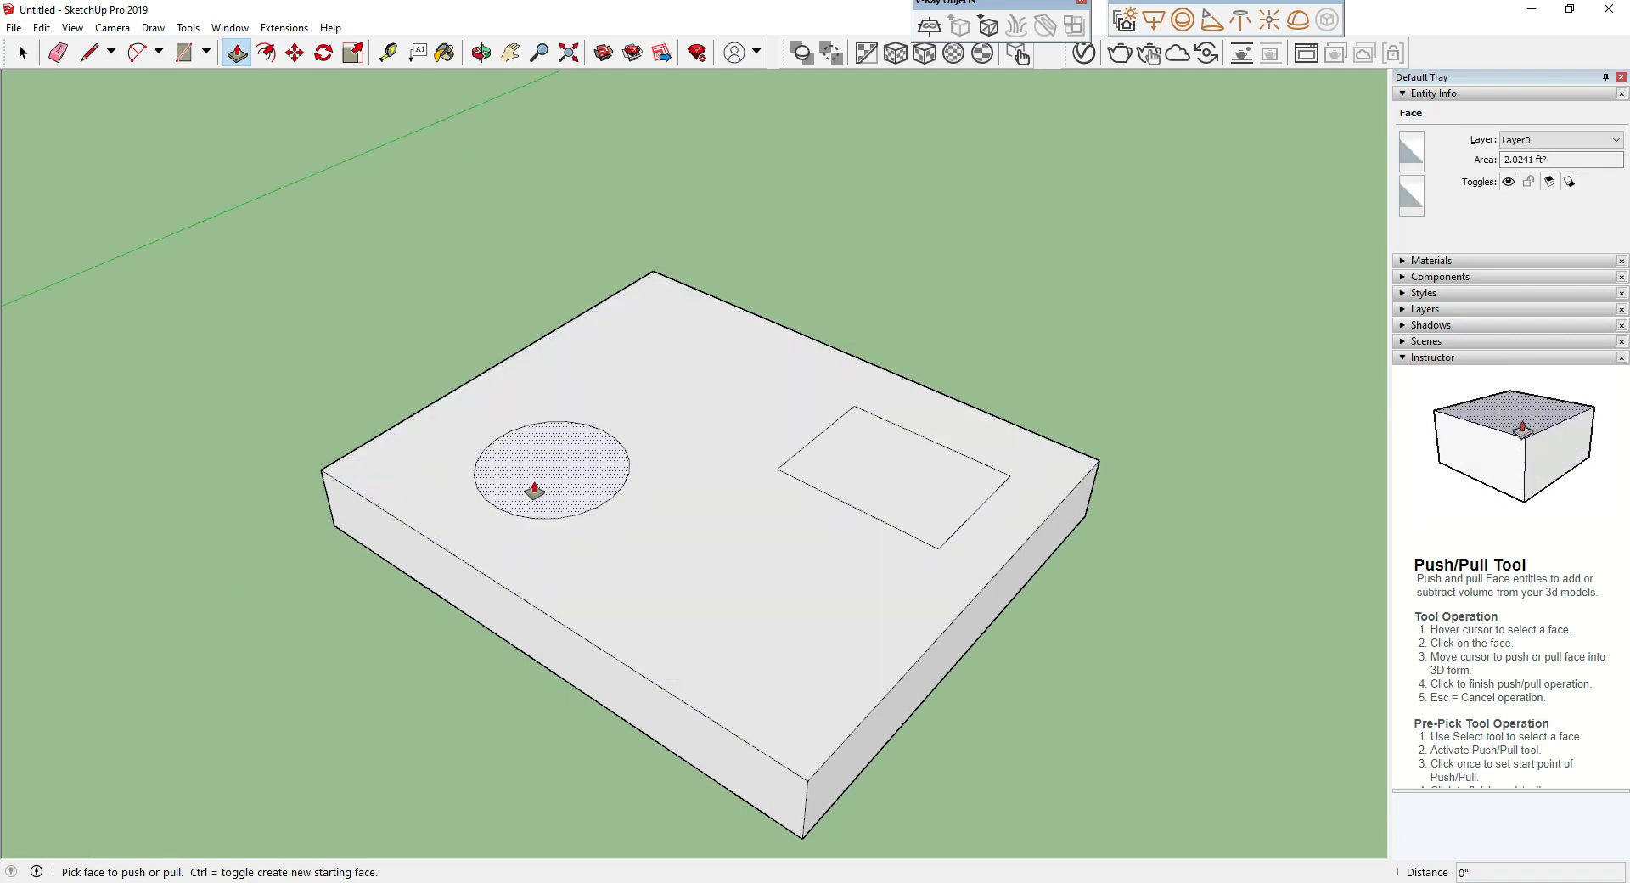
click(534, 491)
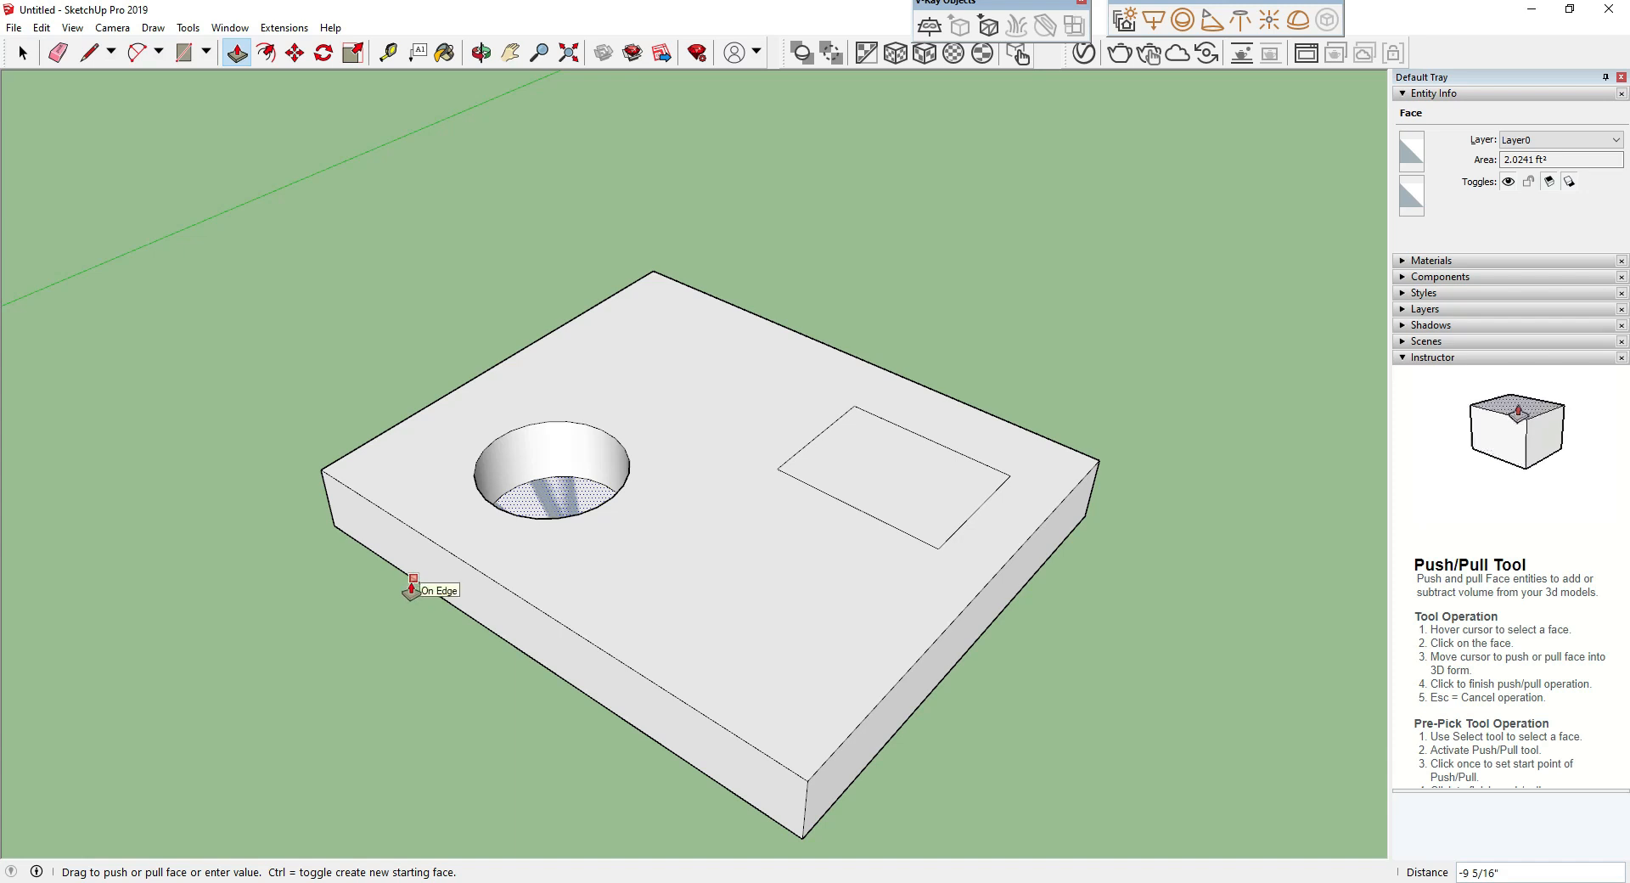
click(411, 589)
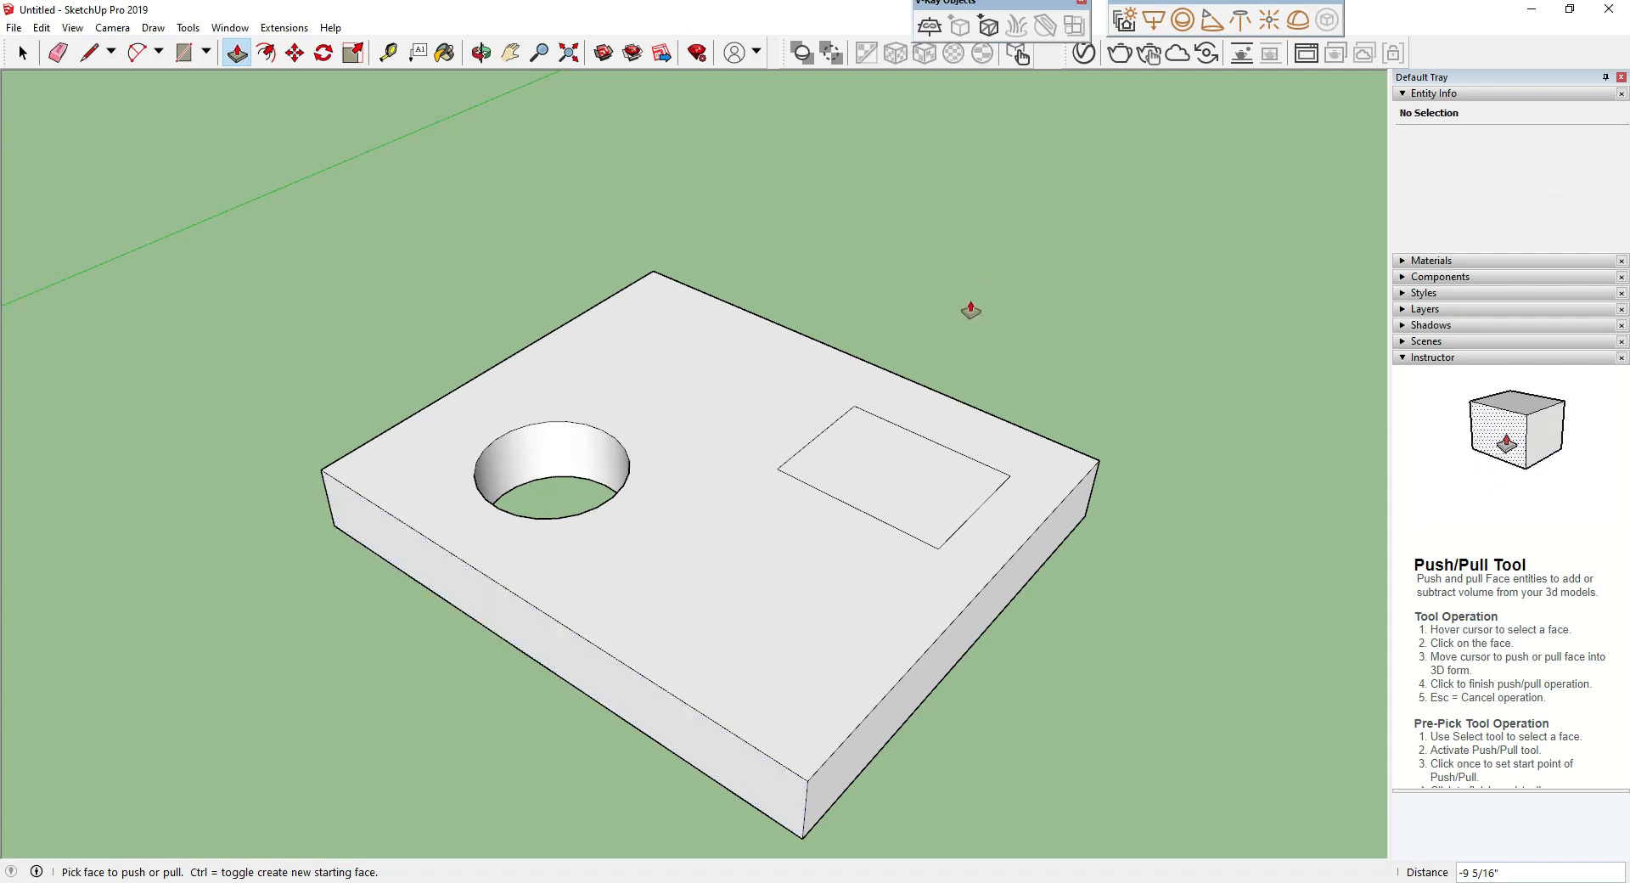
click(931, 480)
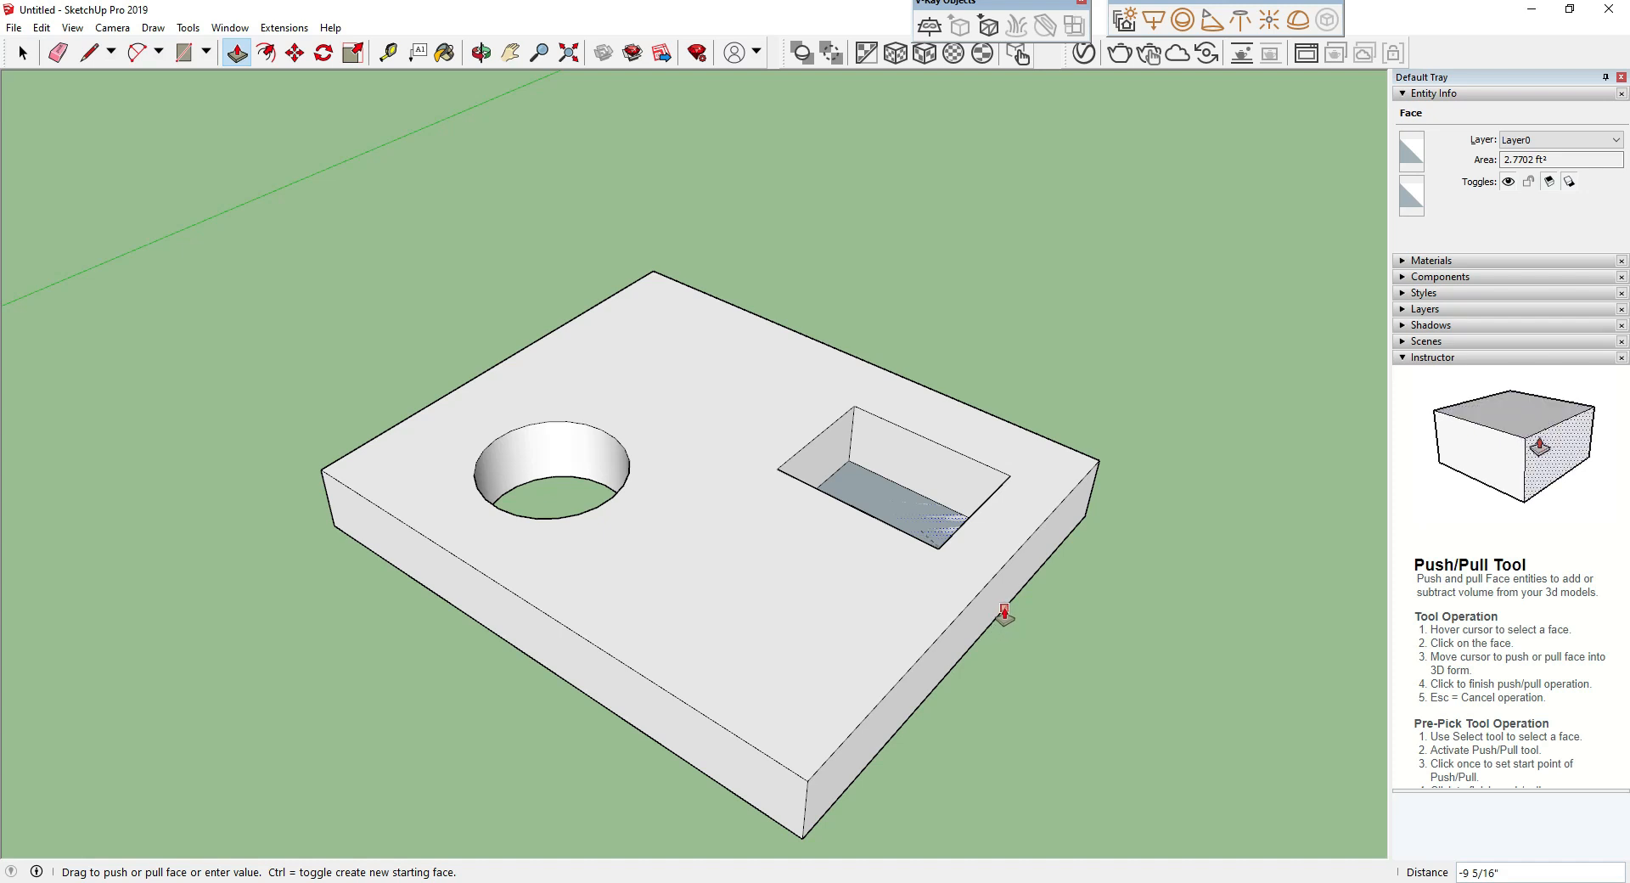
click(1047, 566)
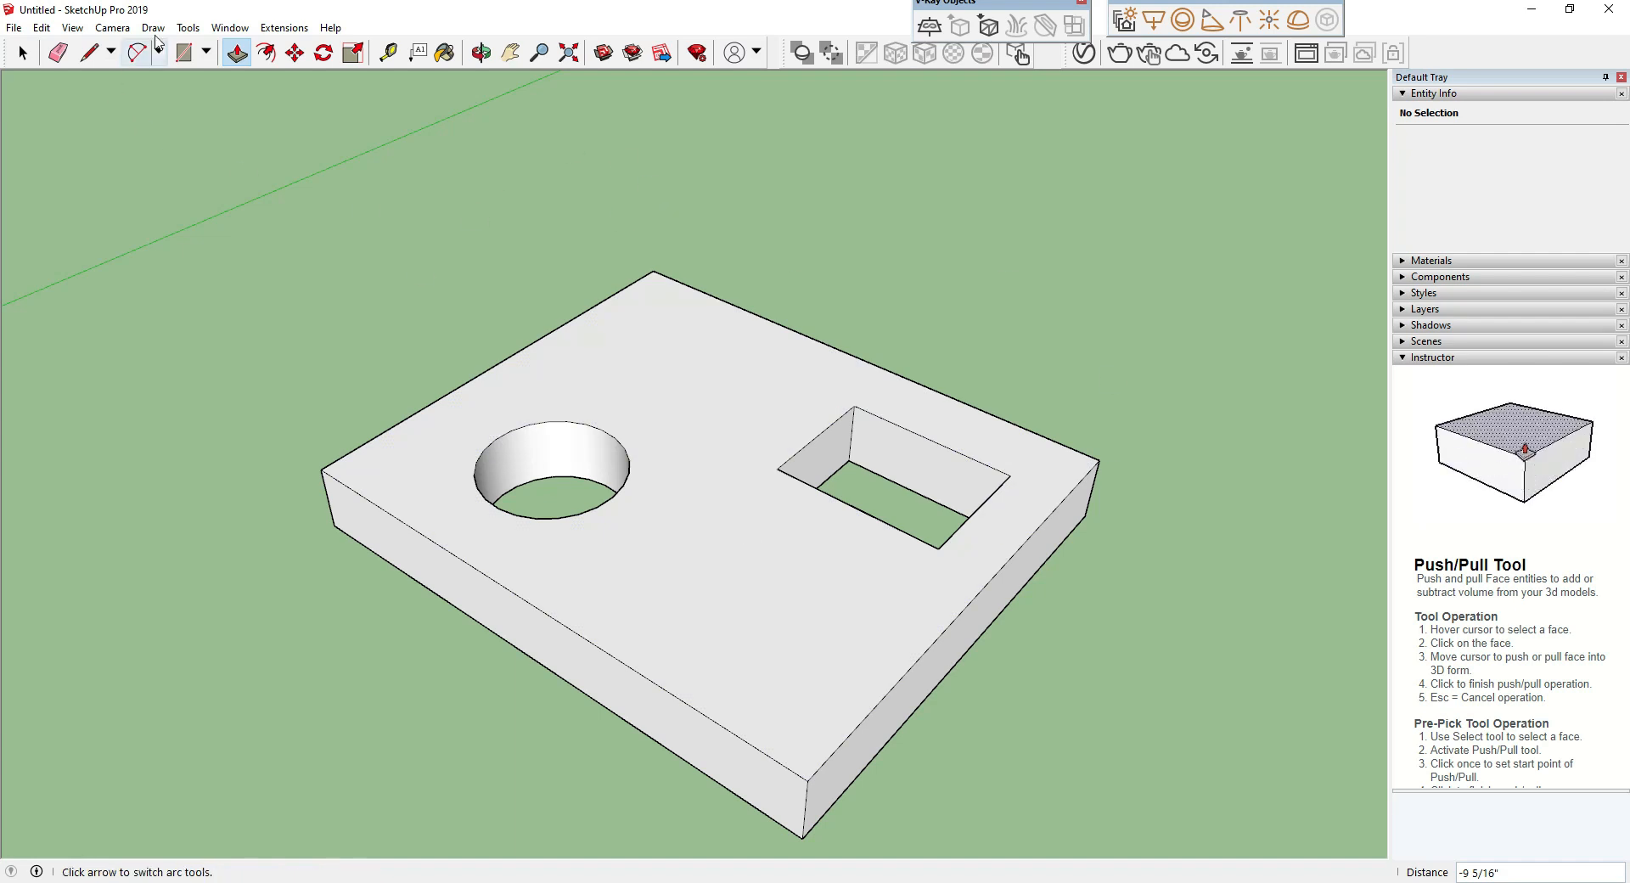
Step: Draw a smaller circle with a radius of about 3 3/8" on the top face, between the round opening and the slab's front corner
click(205, 52)
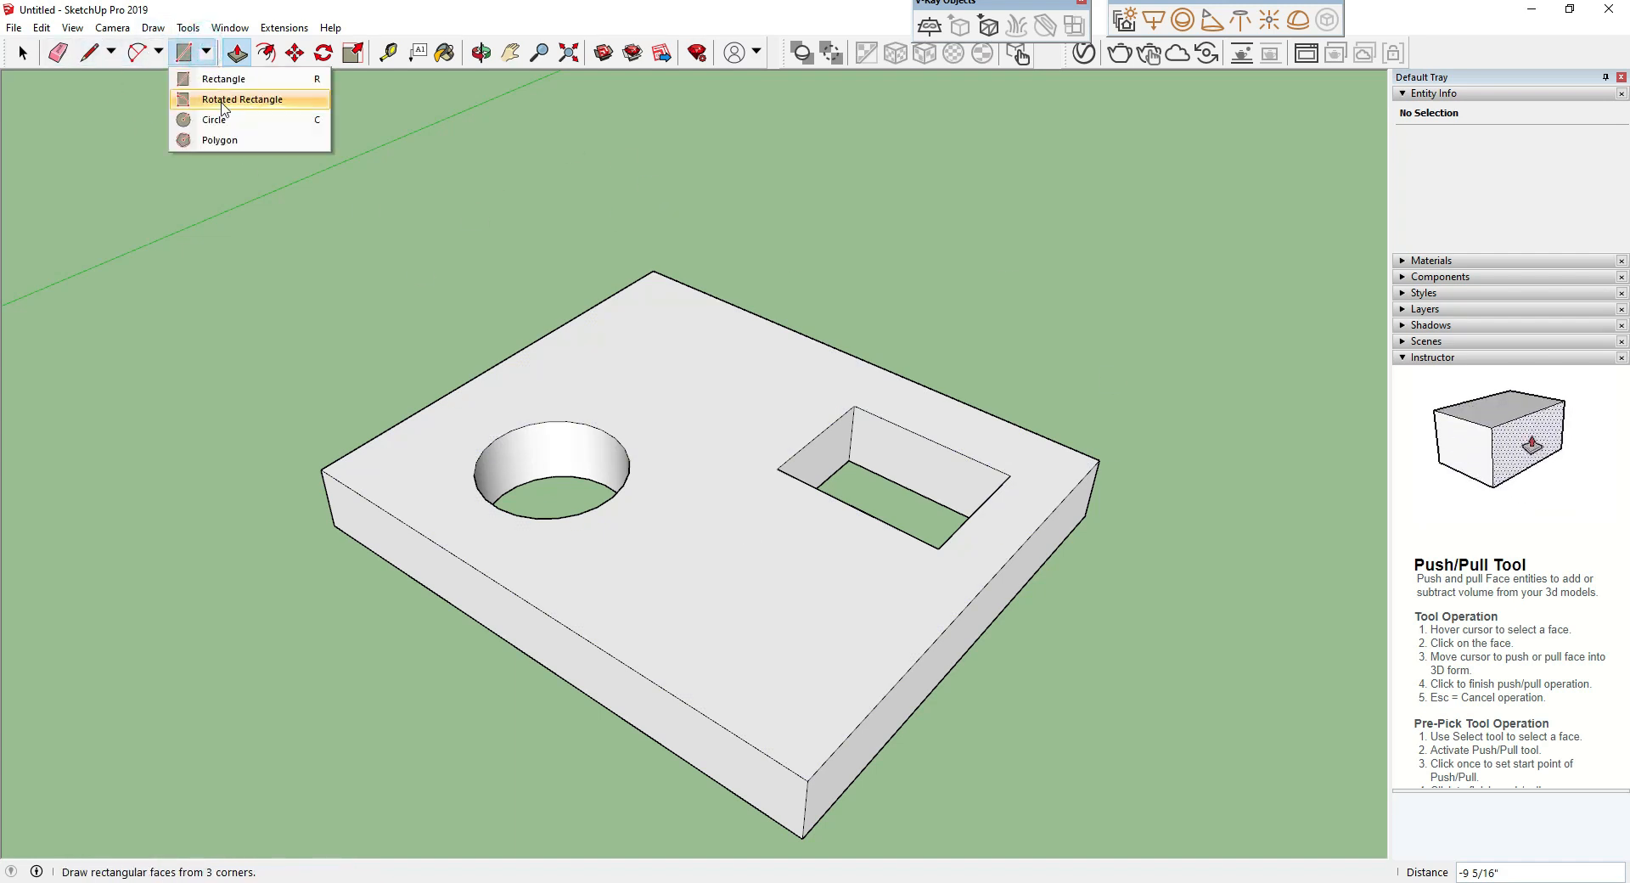
click(219, 122)
scroll(712, 603, up, 1)
click(616, 601)
click(626, 574)
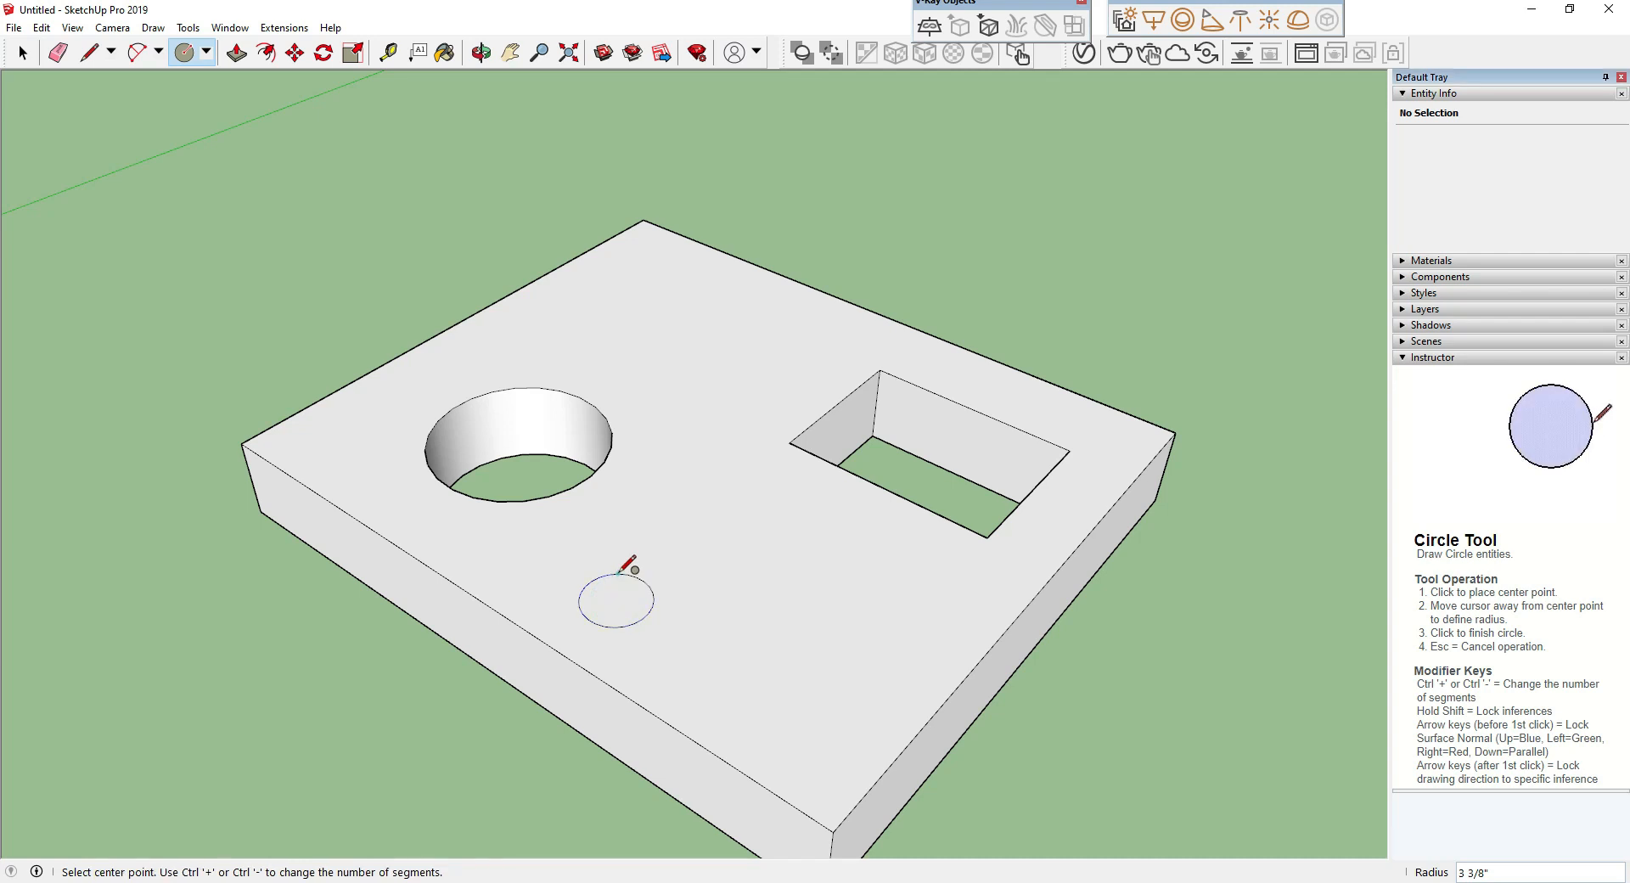
Step: Copy the small circle twice with the Move tool, offsetting the first copy about 9 1/4" and the second about 11 3/4" from it
click(23, 53)
click(599, 575)
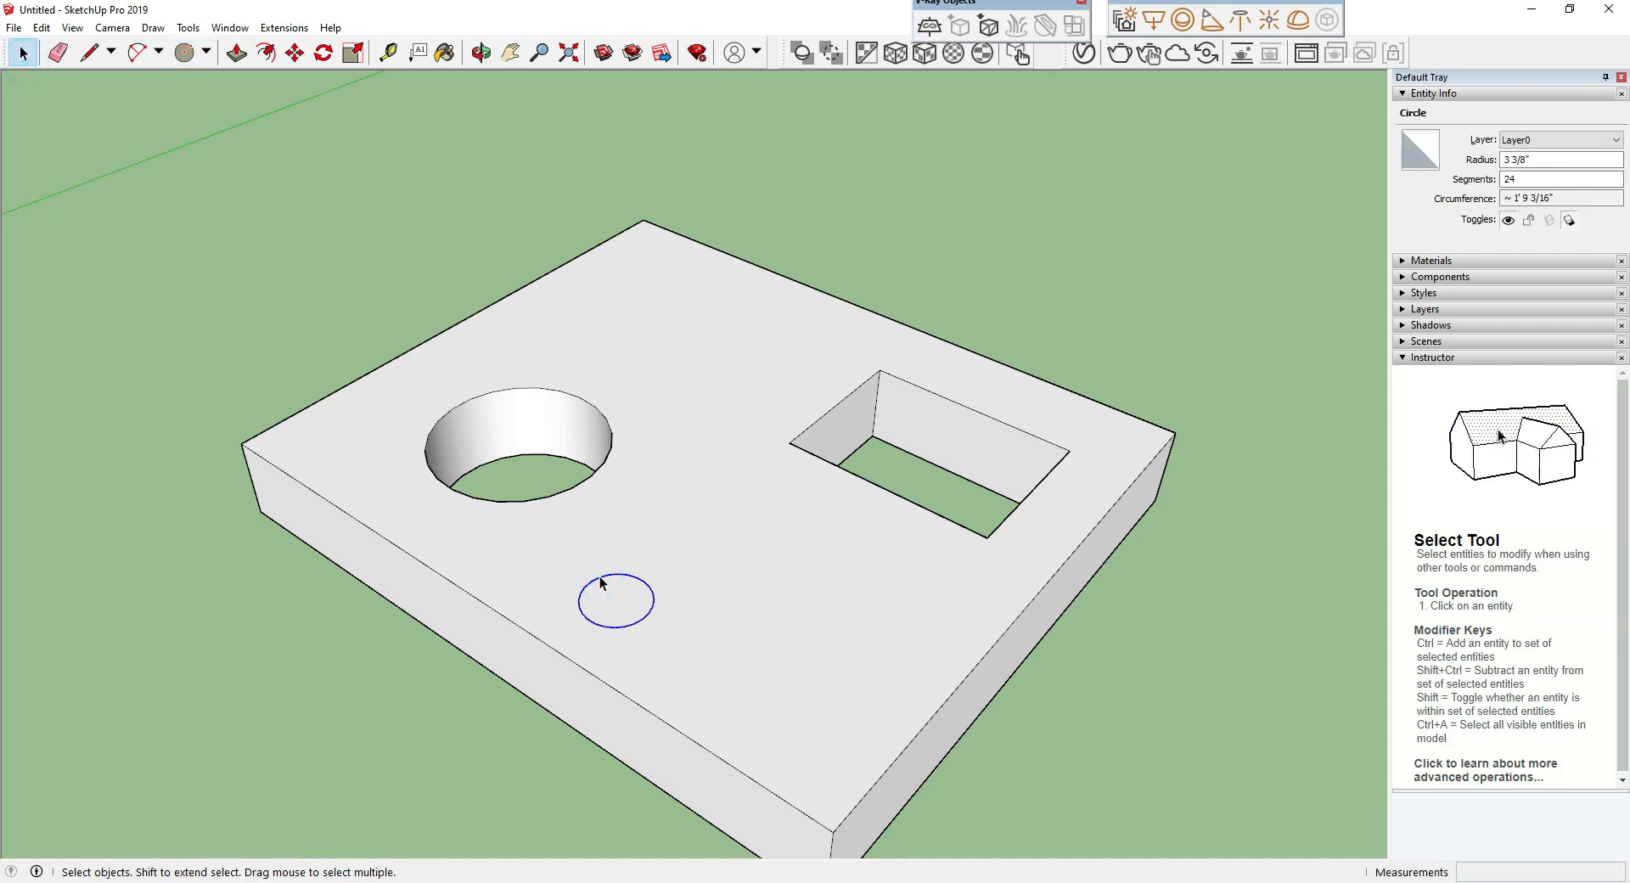
click(295, 53)
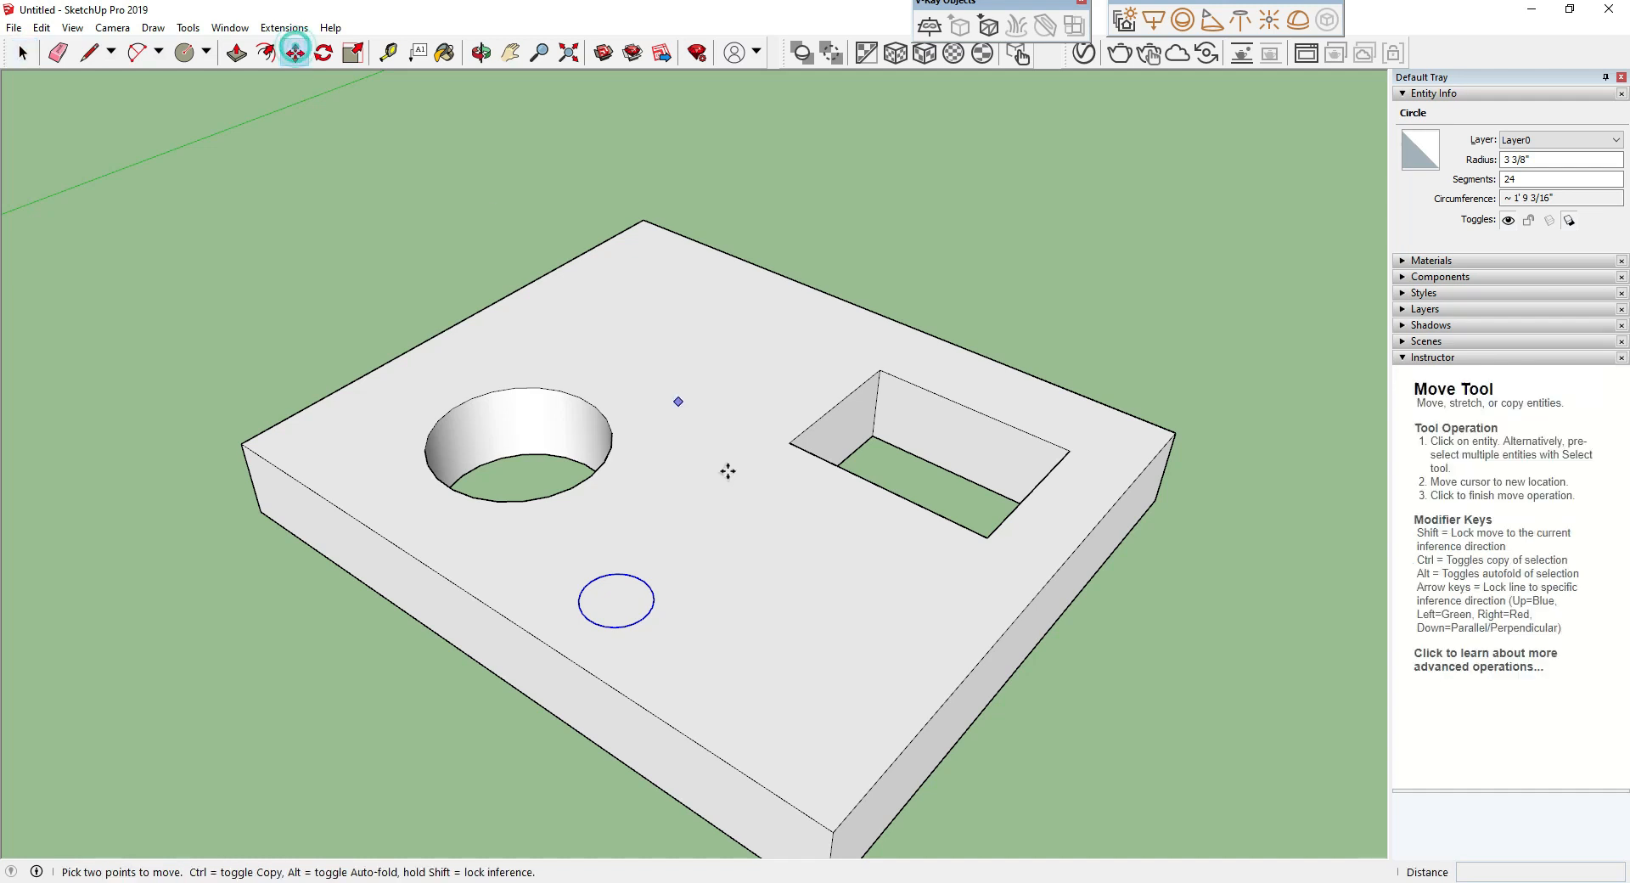
click(654, 599)
key(ctrl)
click(713, 541)
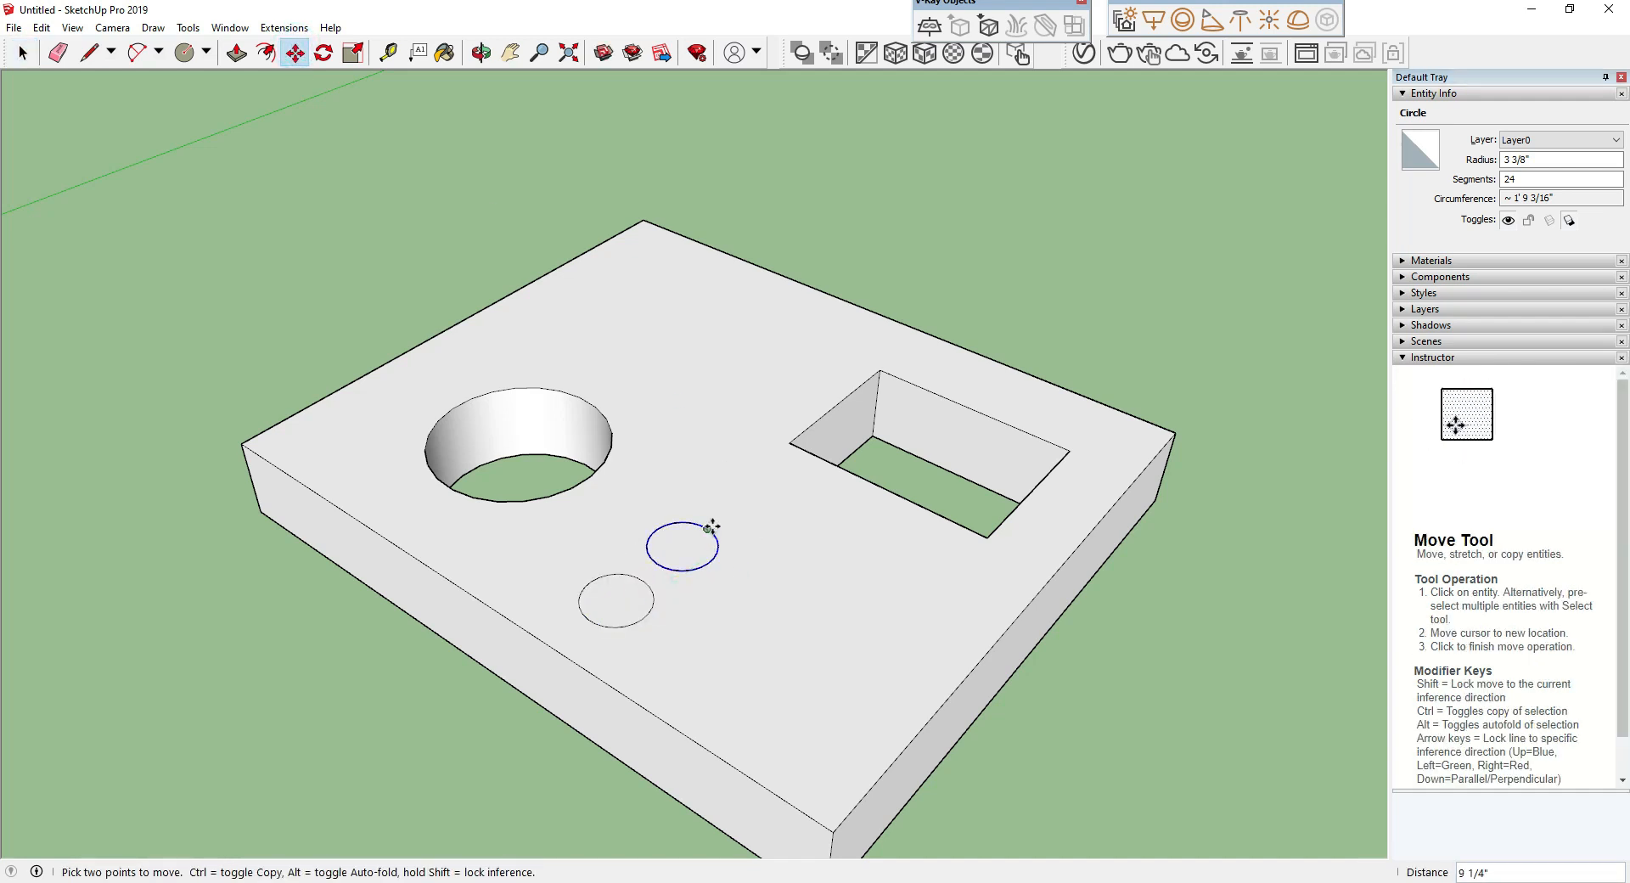
click(708, 529)
key(ctrl)
click(789, 600)
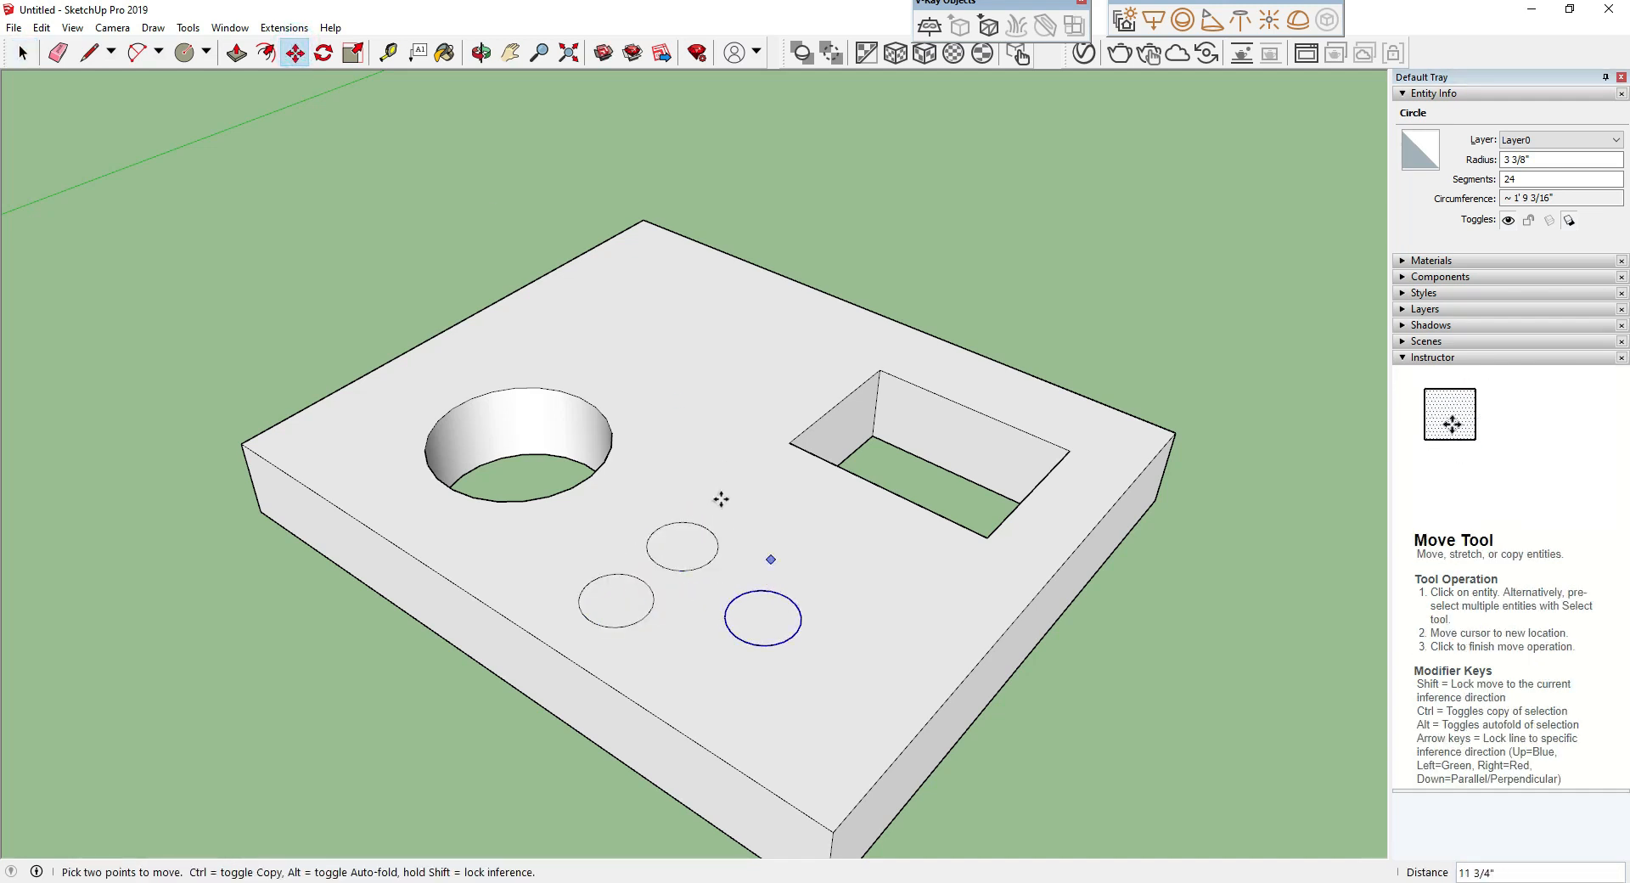
Step: Push the three small circles 9 5/16" down to the slab's bottom edge to cut them through
click(236, 53)
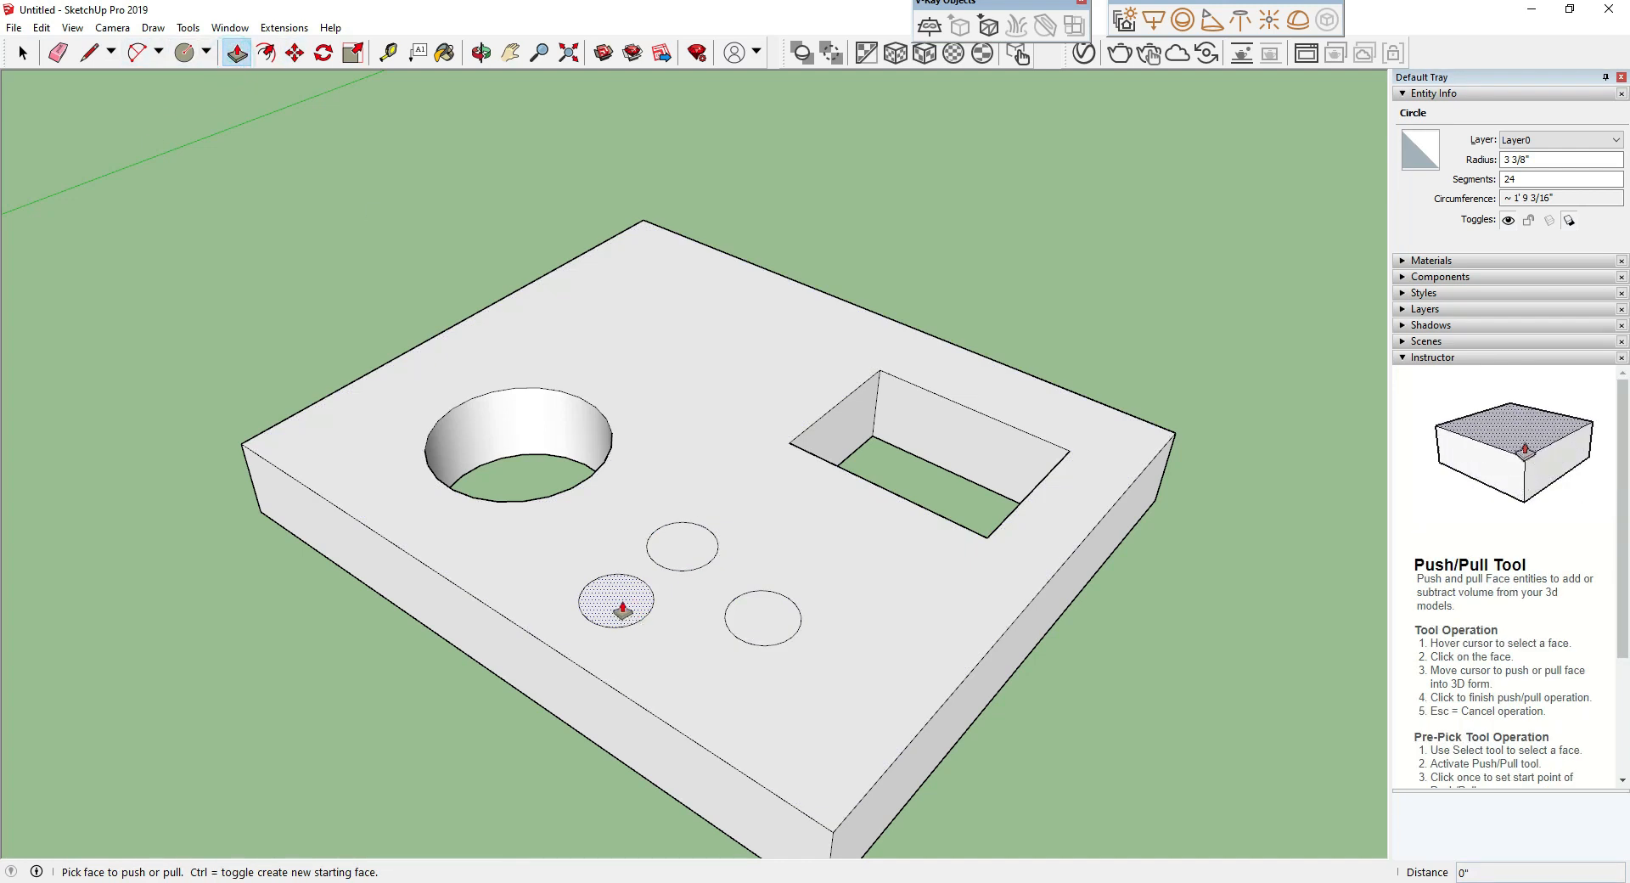
click(607, 605)
click(576, 720)
click(693, 535)
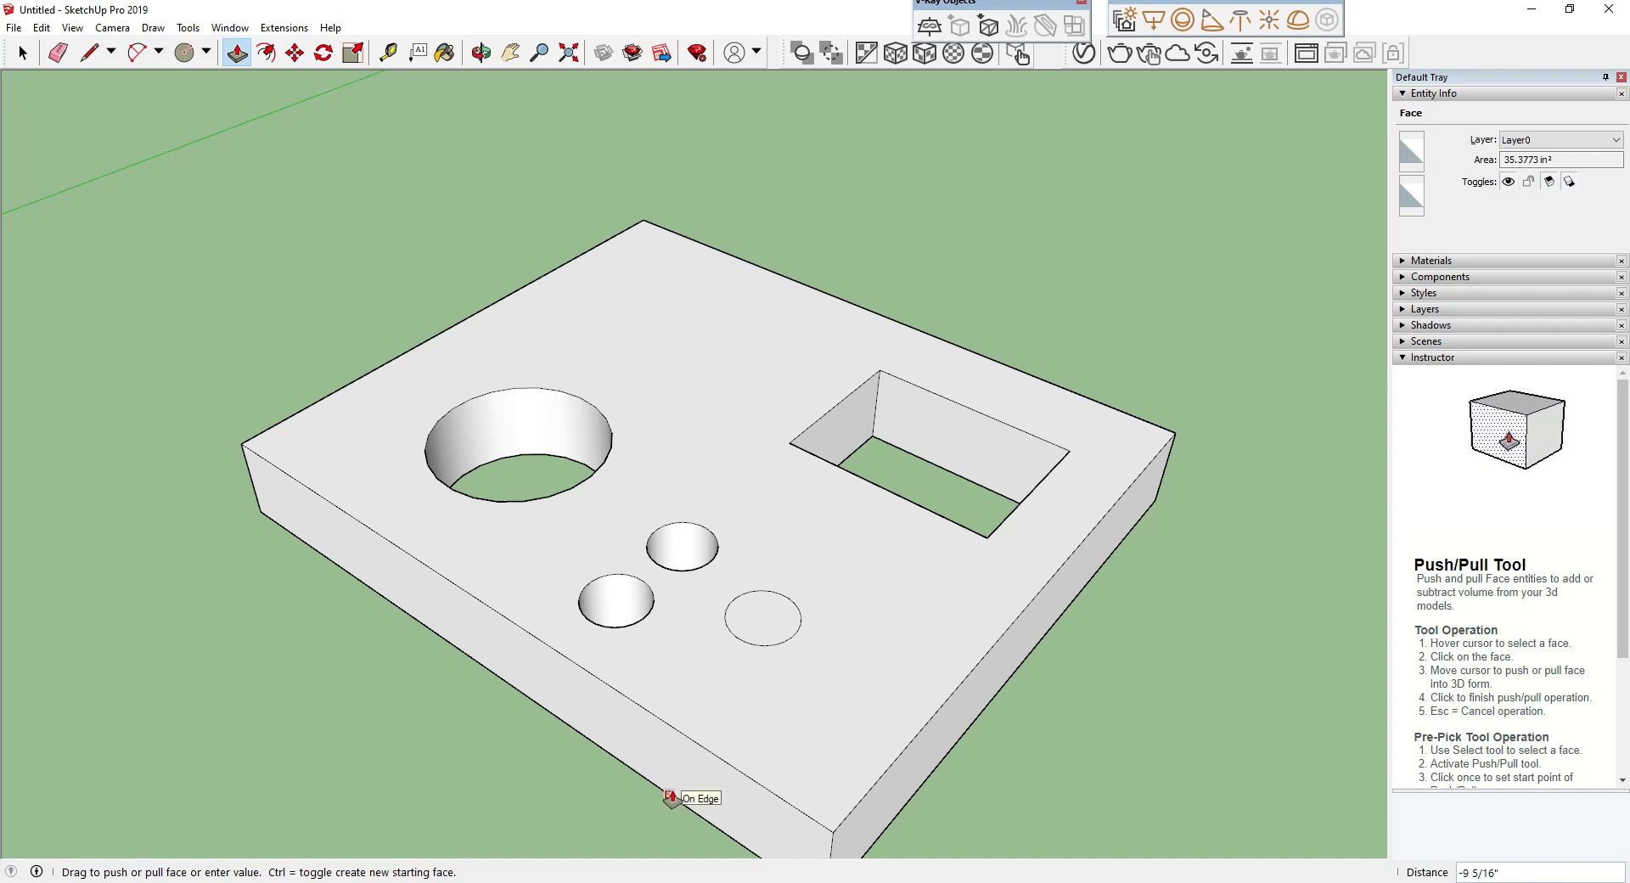
double_click(778, 616)
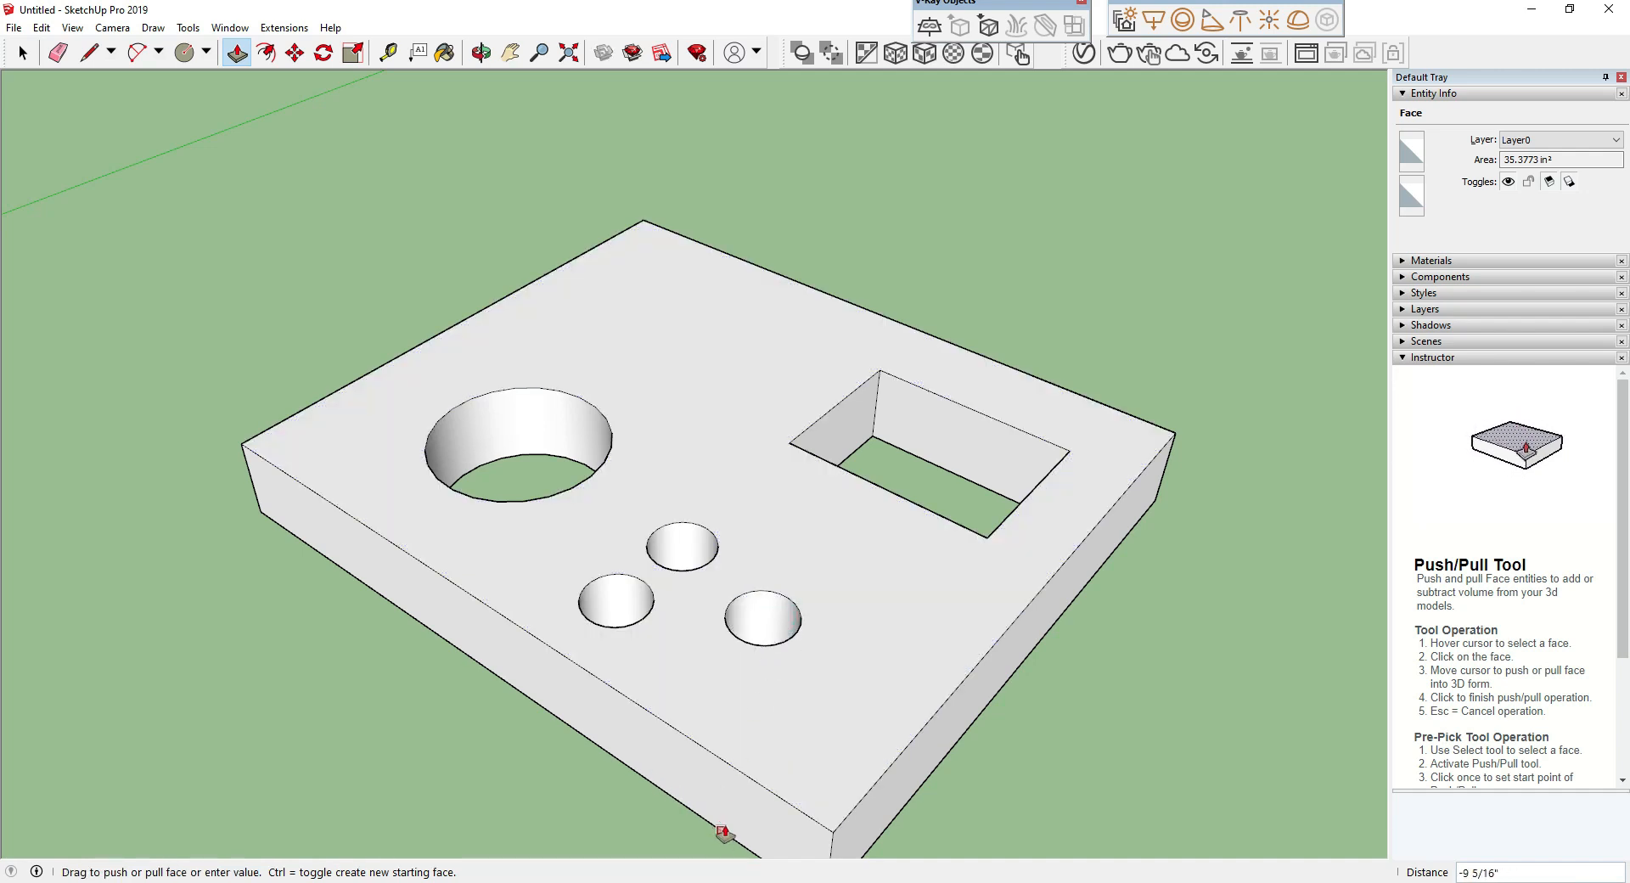
Step: Undo the cuts of the three small circles
middle_drag(713, 513, 742, 483)
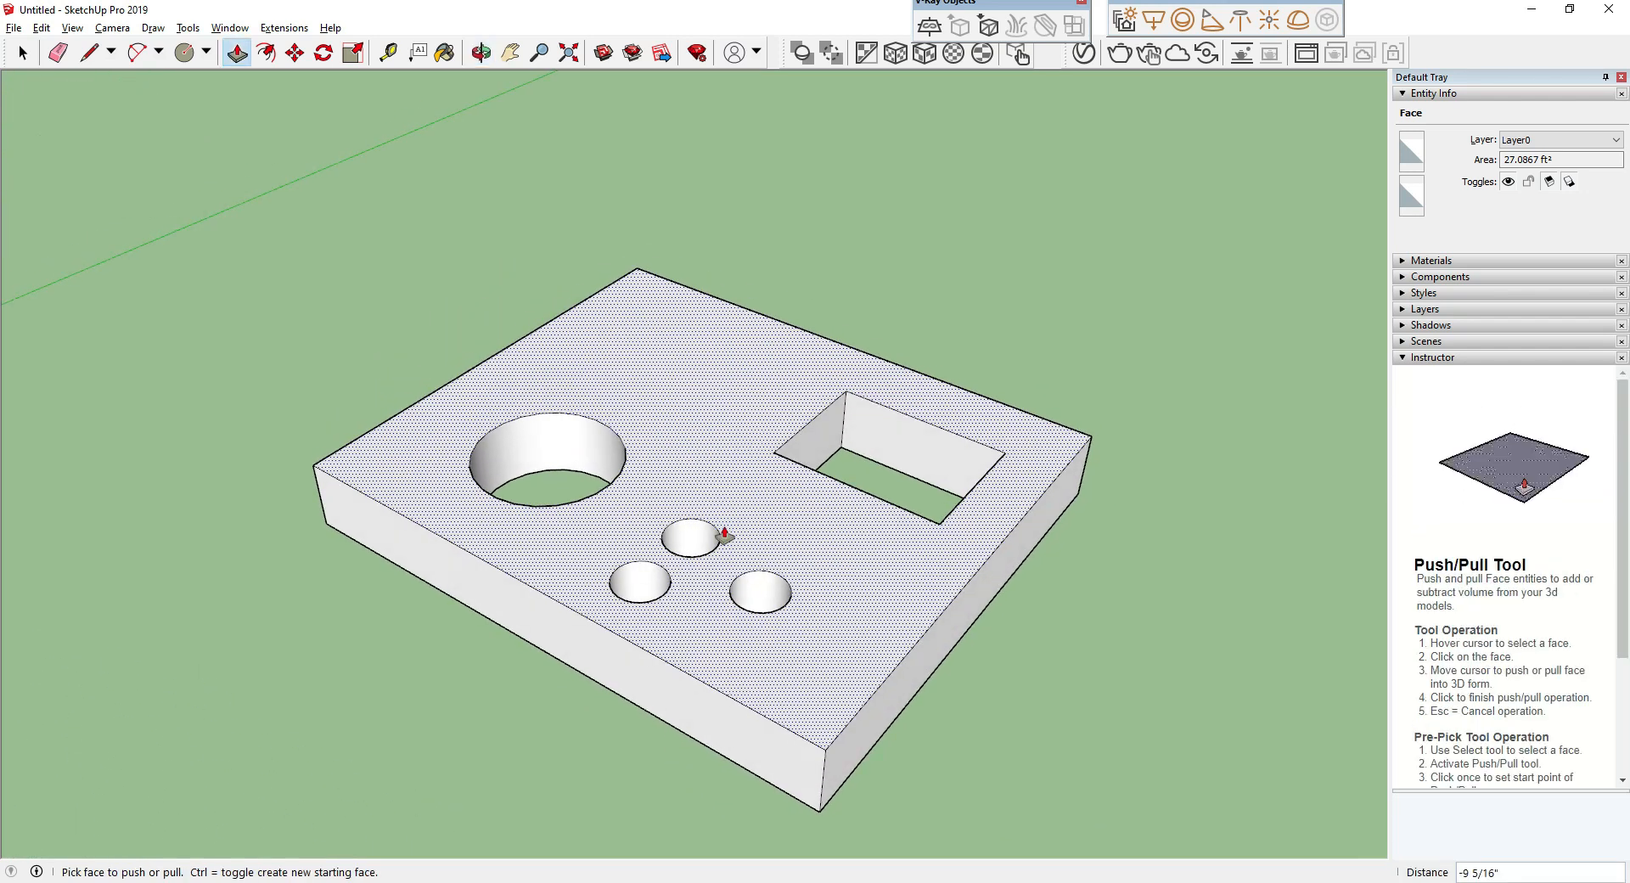
key(ctrl+z)
key(ctrl+z)
key(ctrl+z)
Step: Push the original small circle and its first copy down to the slab's bottom edge, leaving the third circle uncut
click(637, 575)
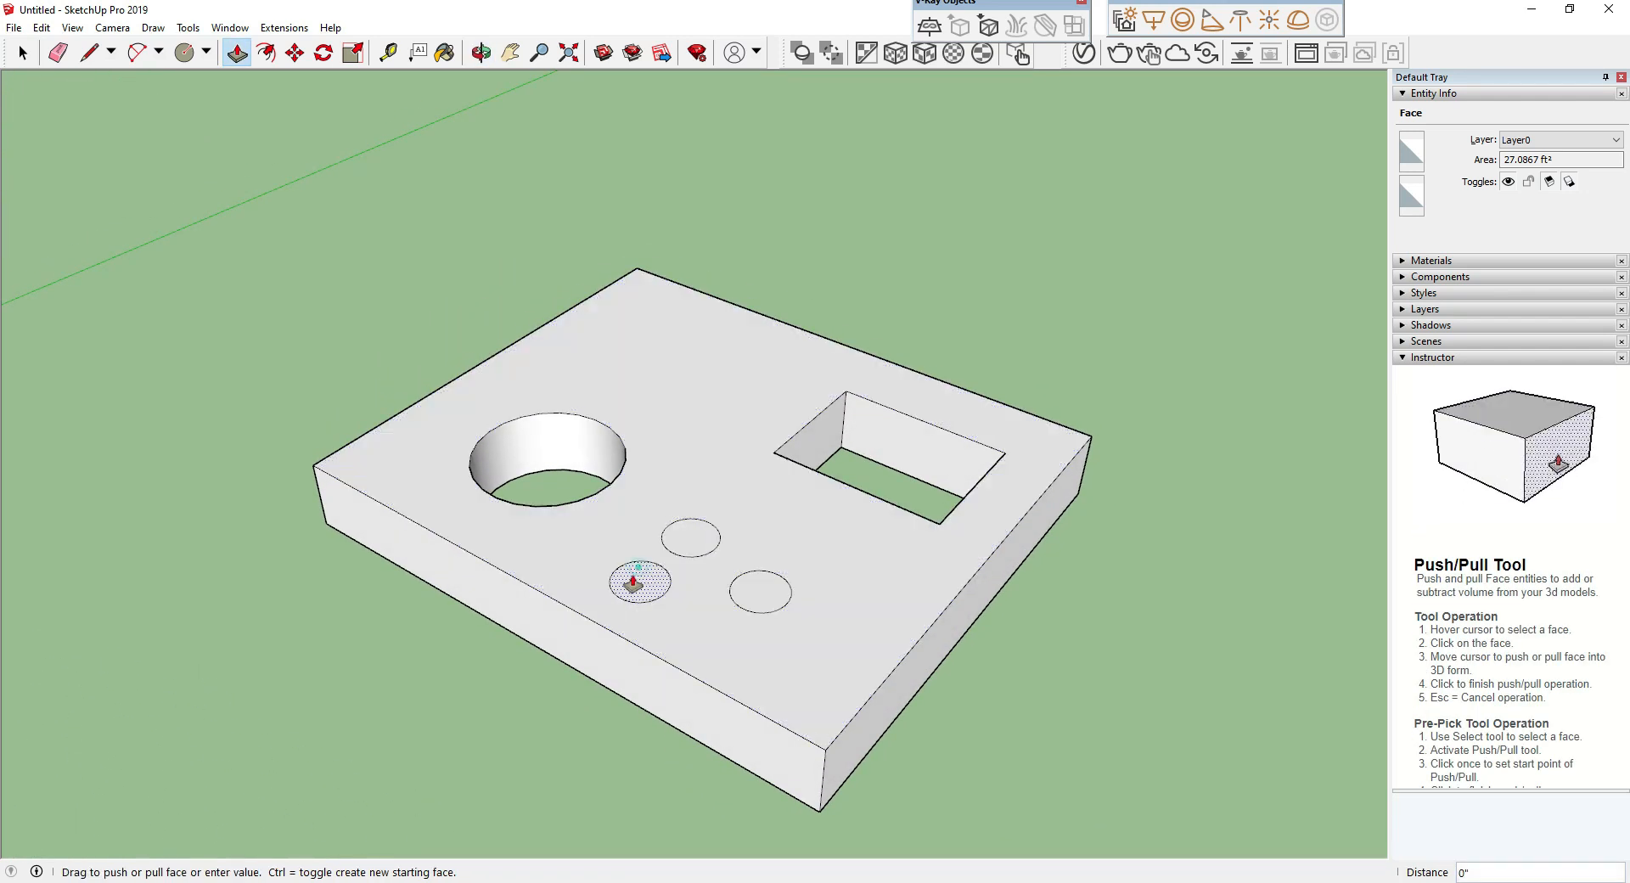
click(626, 696)
click(626, 693)
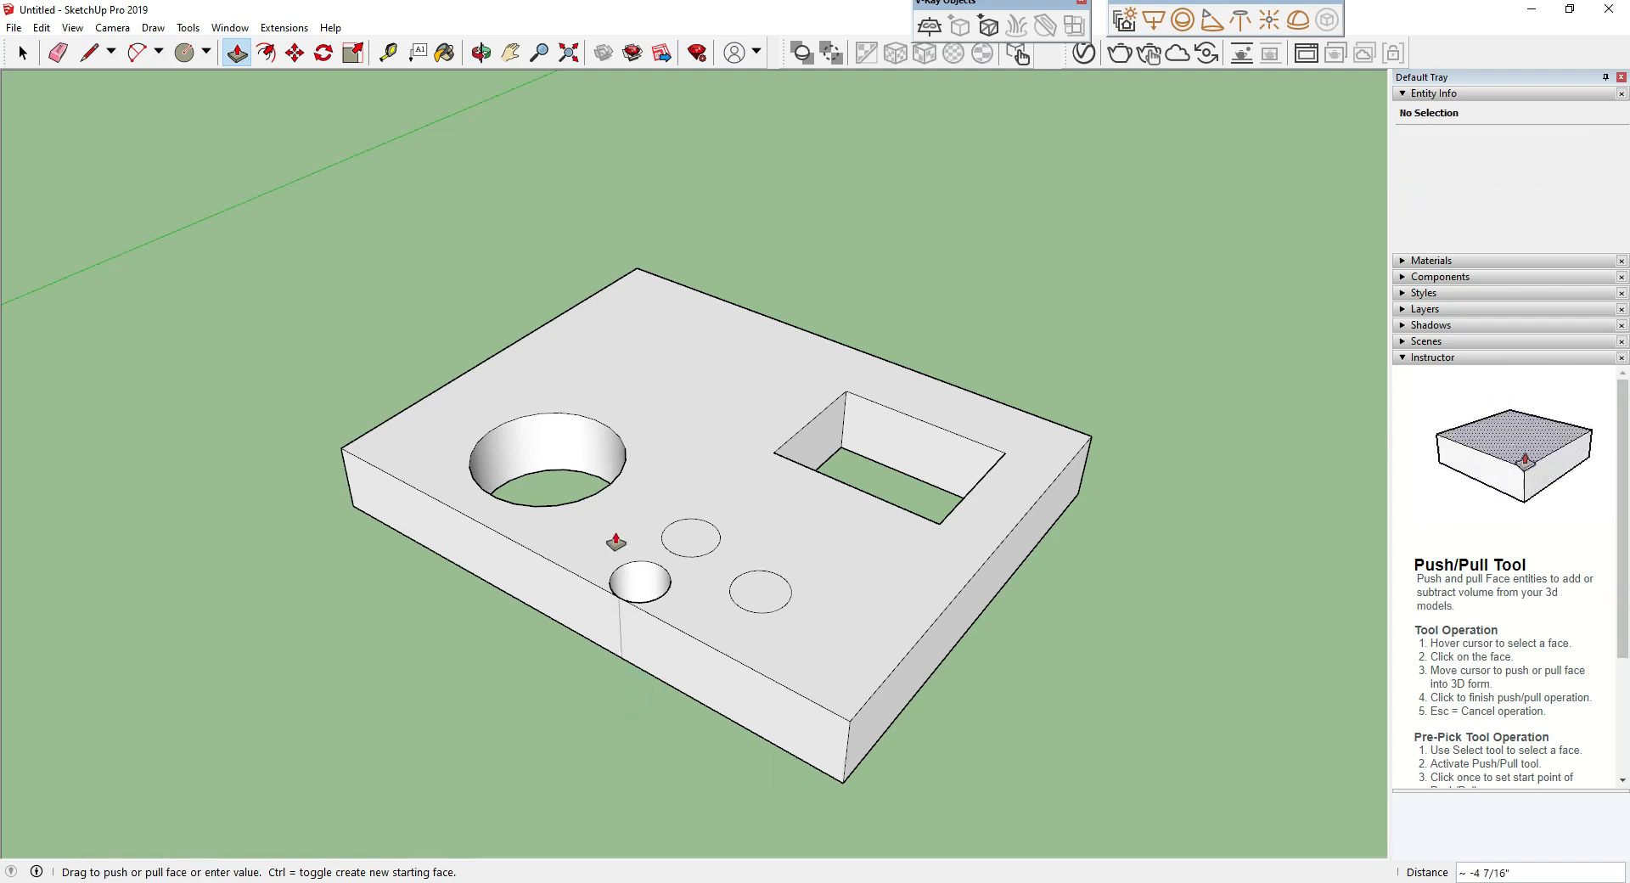
key(Escape)
click(683, 543)
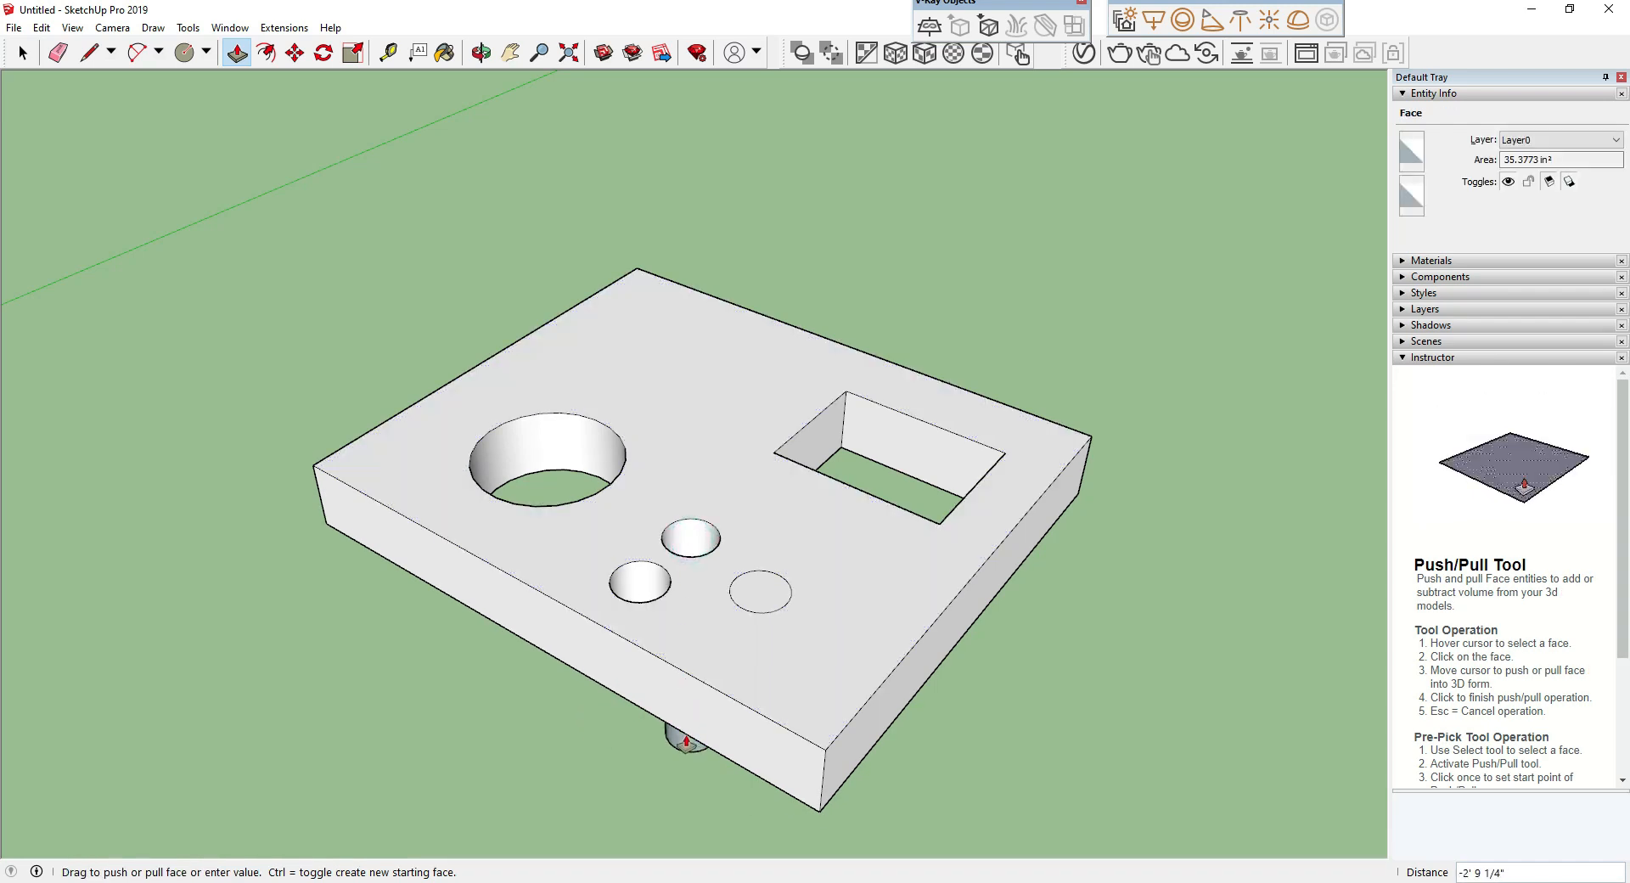
click(633, 703)
click(633, 703)
key(Escape)
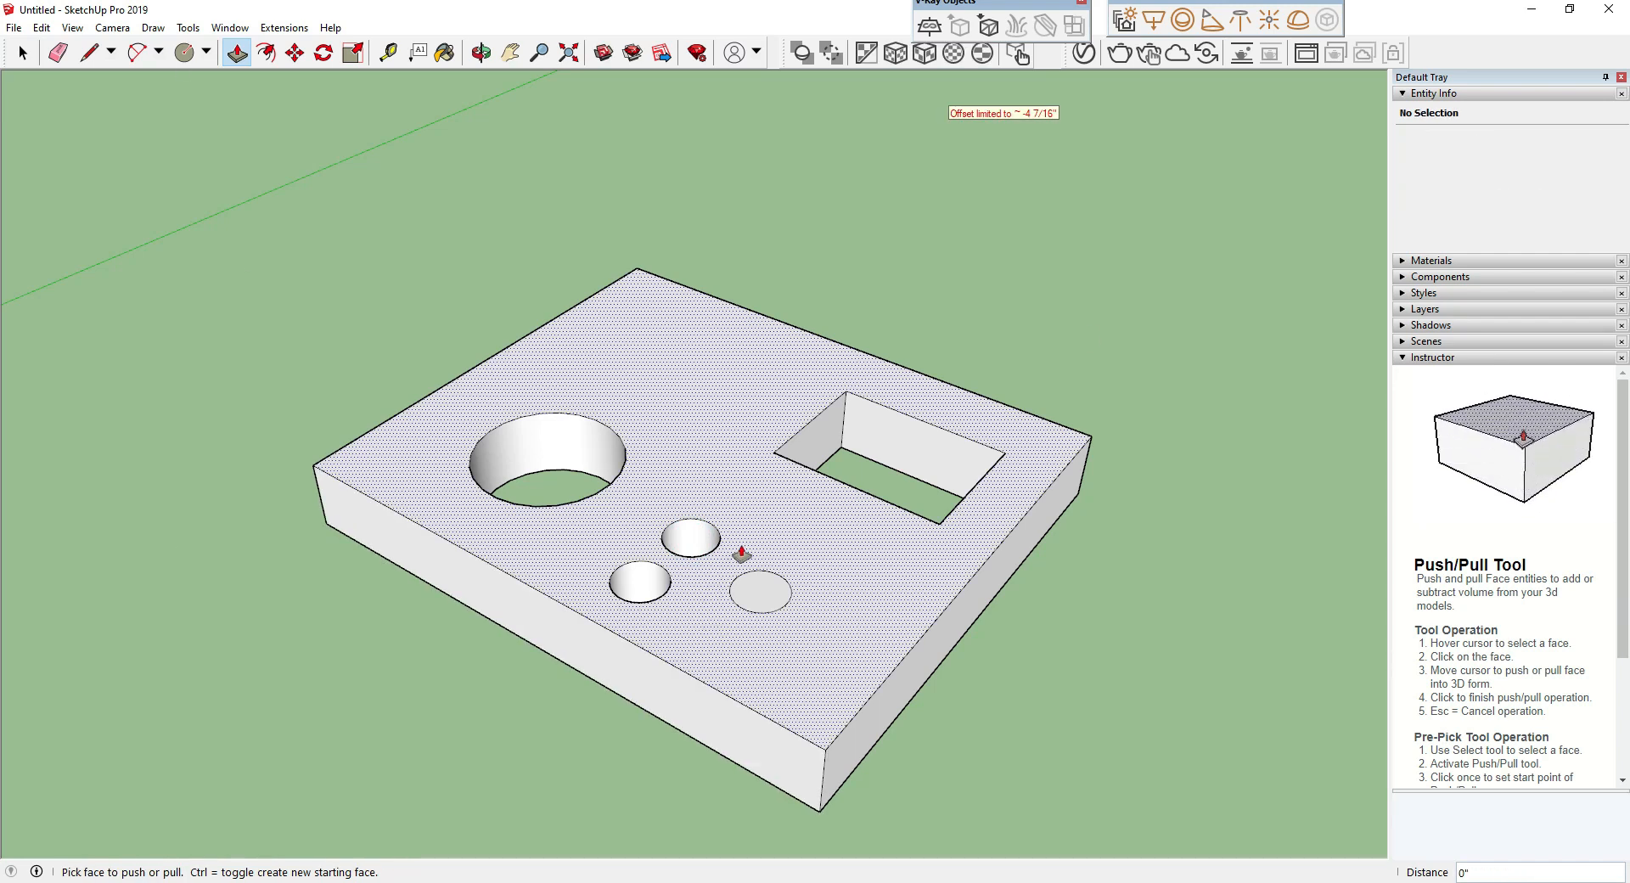
scroll(728, 565, down, 3)
middle_drag(747, 545, 699, 768)
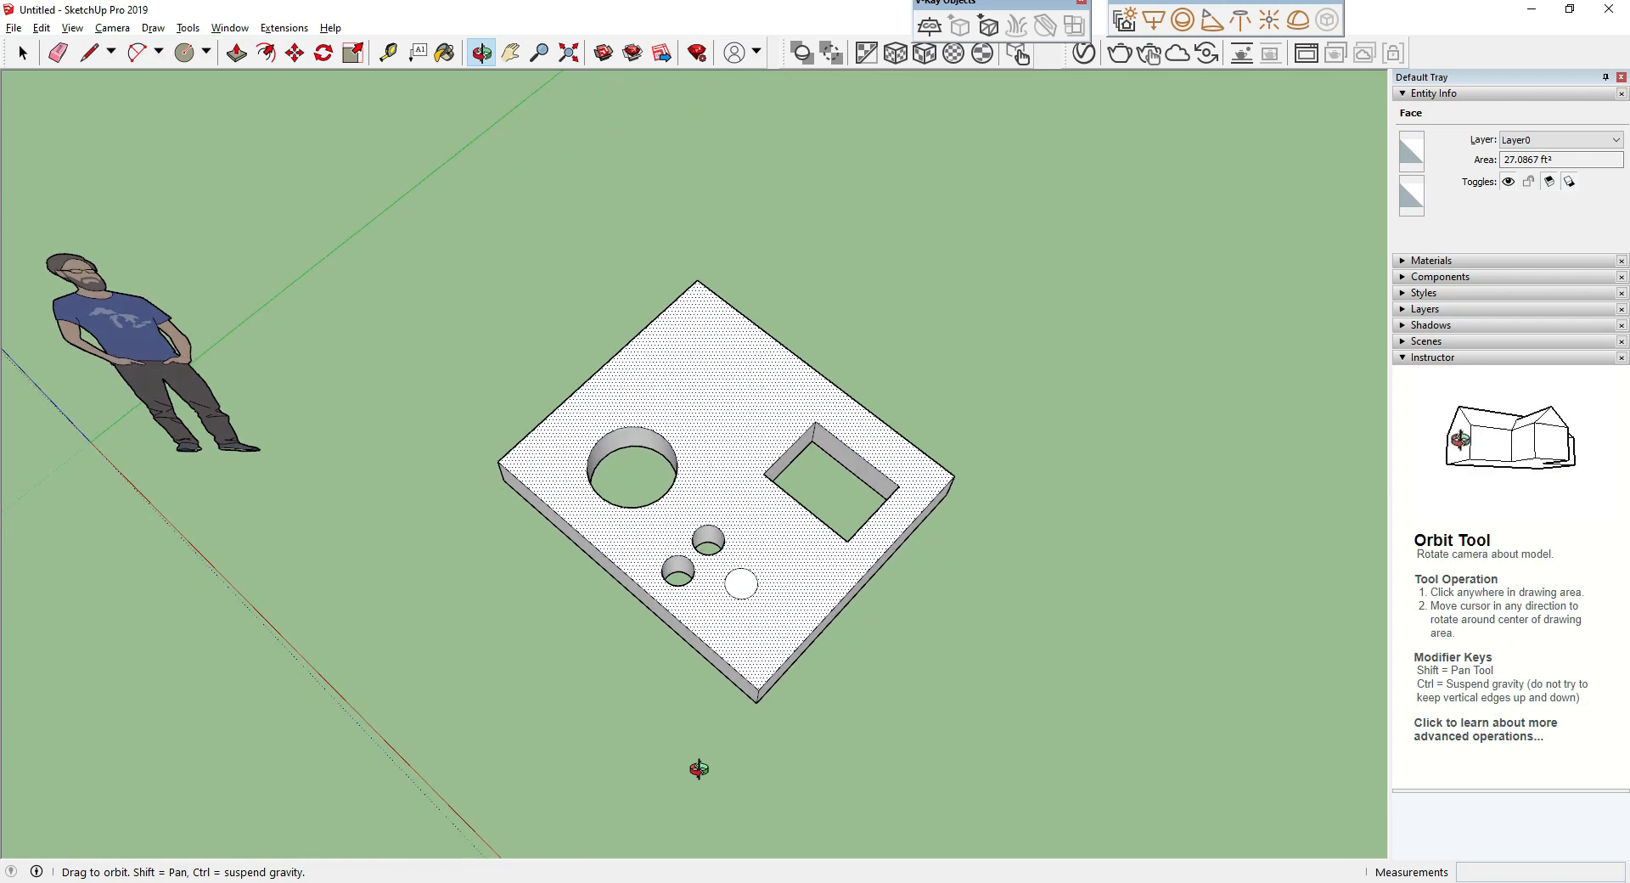
scroll(1074, 539, up, 1)
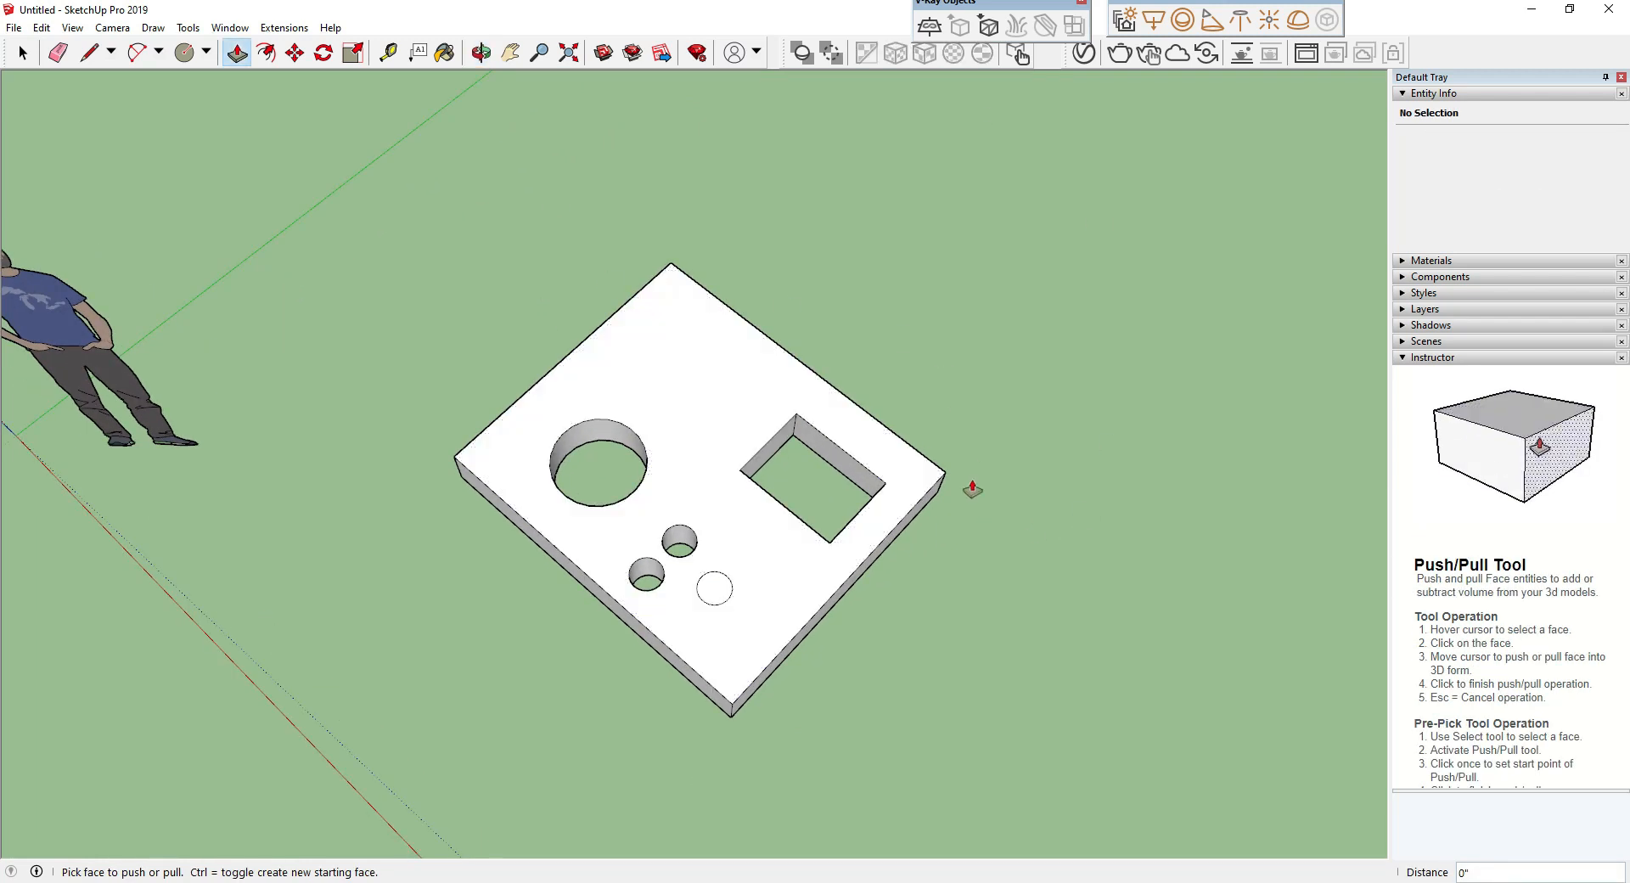
scroll(955, 459, up, 1)
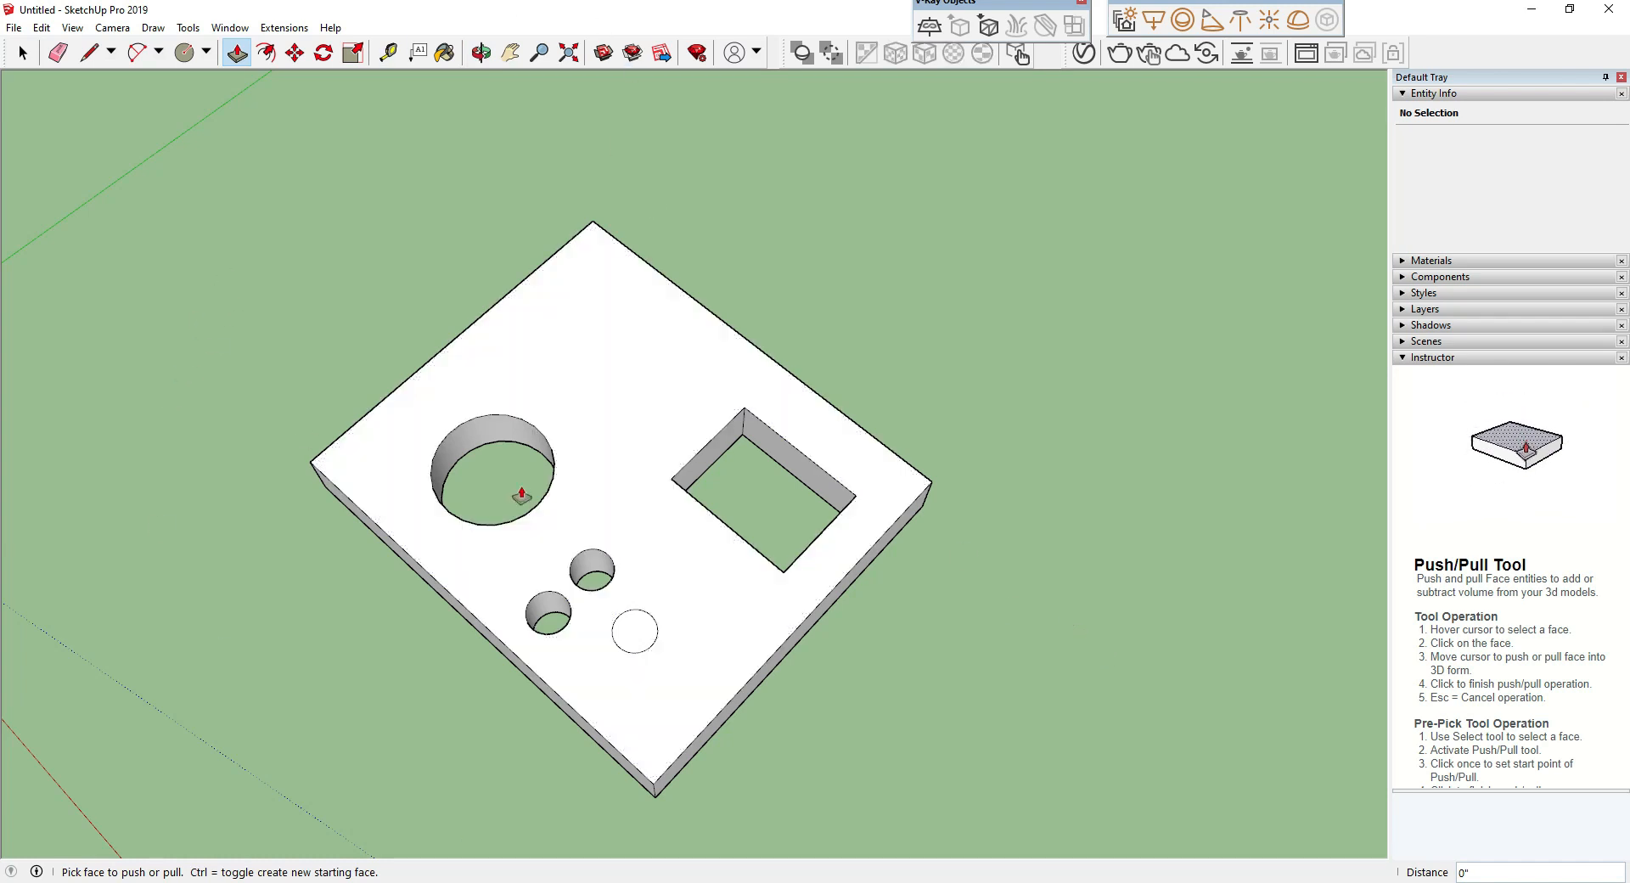
scroll(424, 424, down, 3)
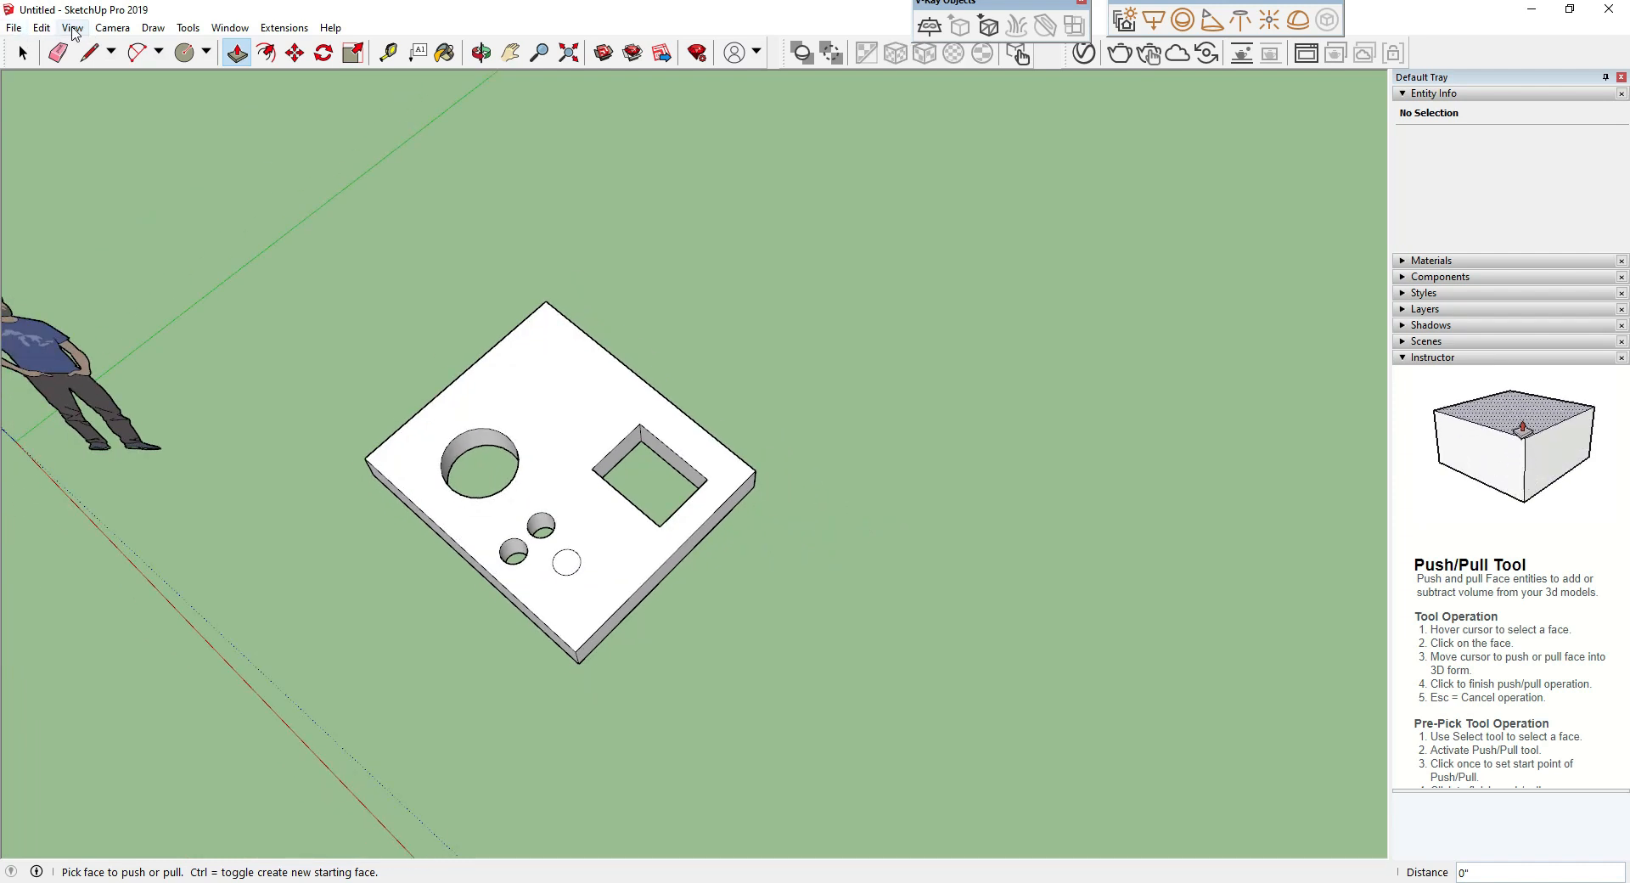
Step: Show the Views toolbar and switch the model to the front view
click(72, 27)
click(85, 43)
scroll(716, 482, down, 2)
click(668, 552)
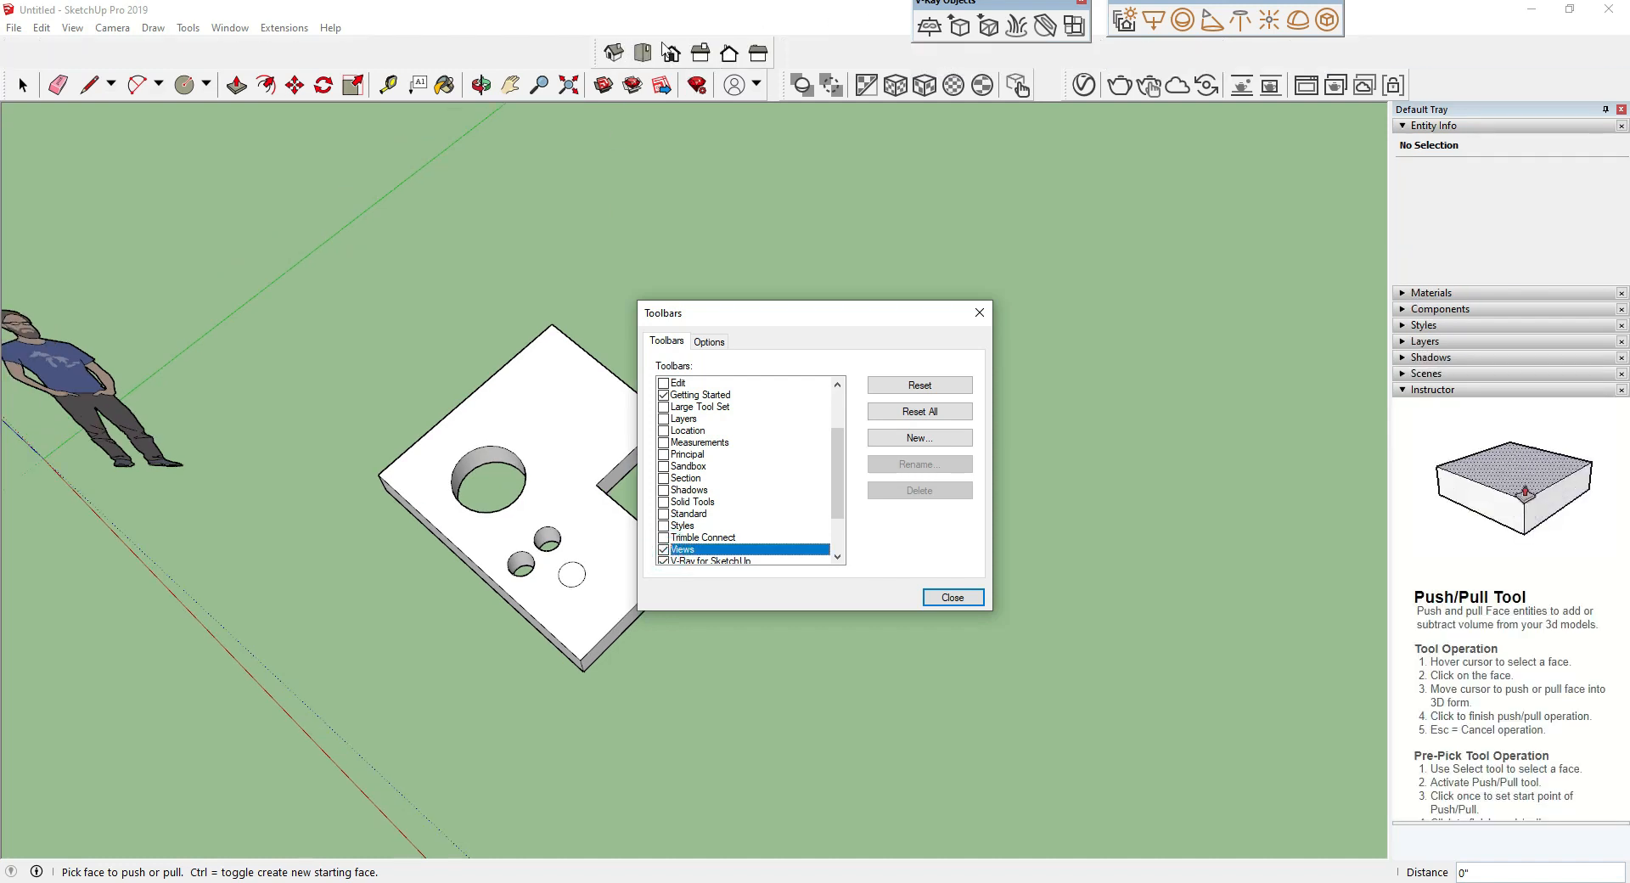
click(980, 314)
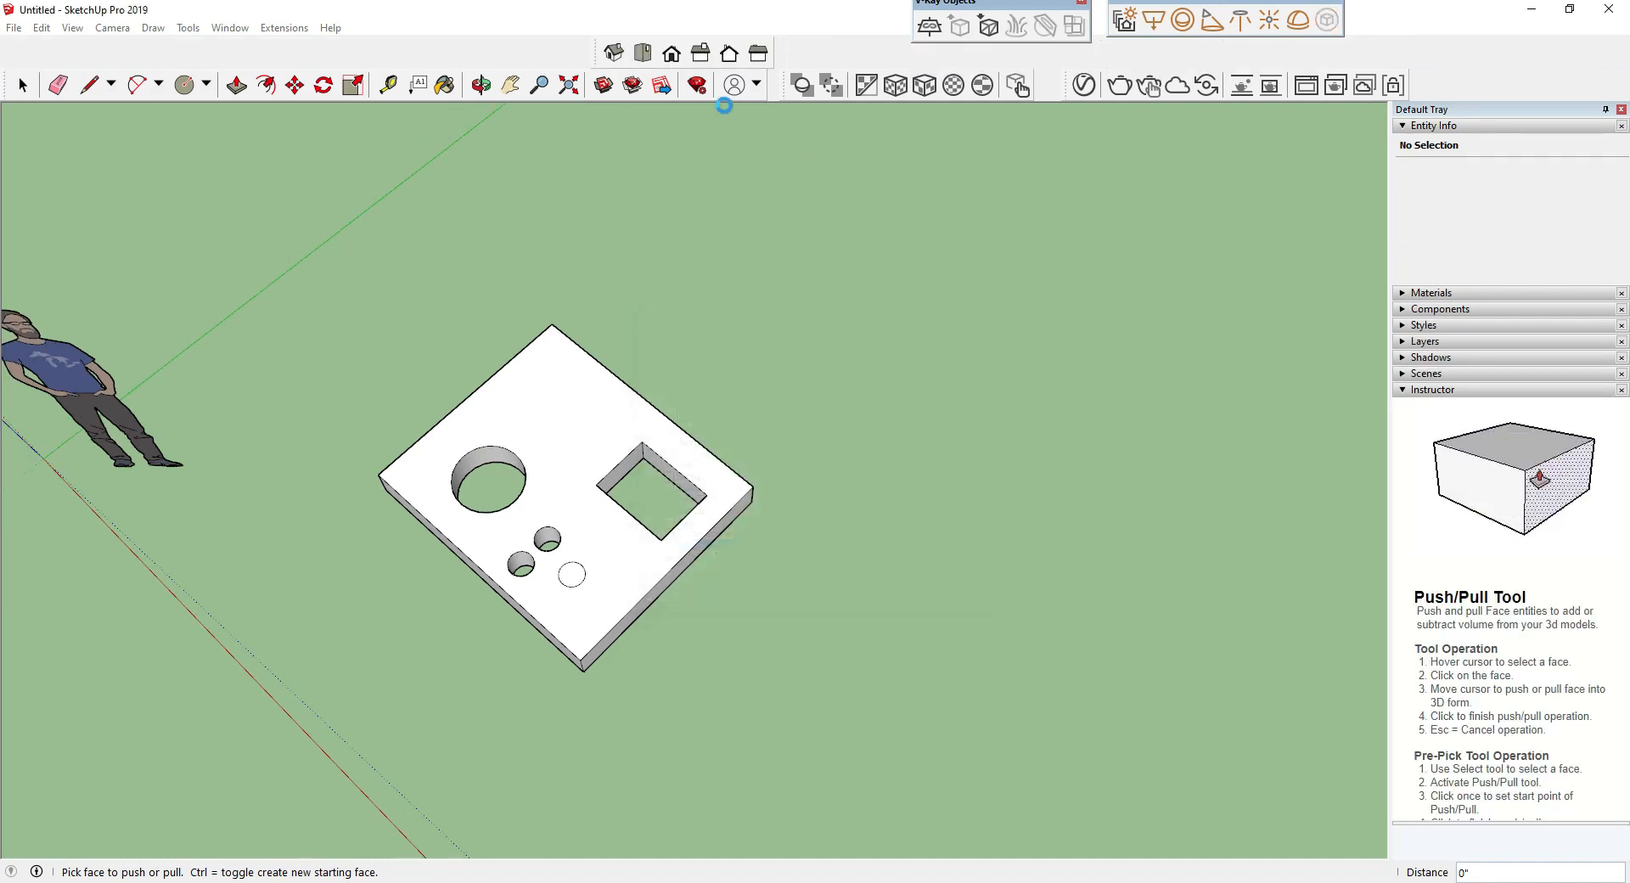
click(672, 53)
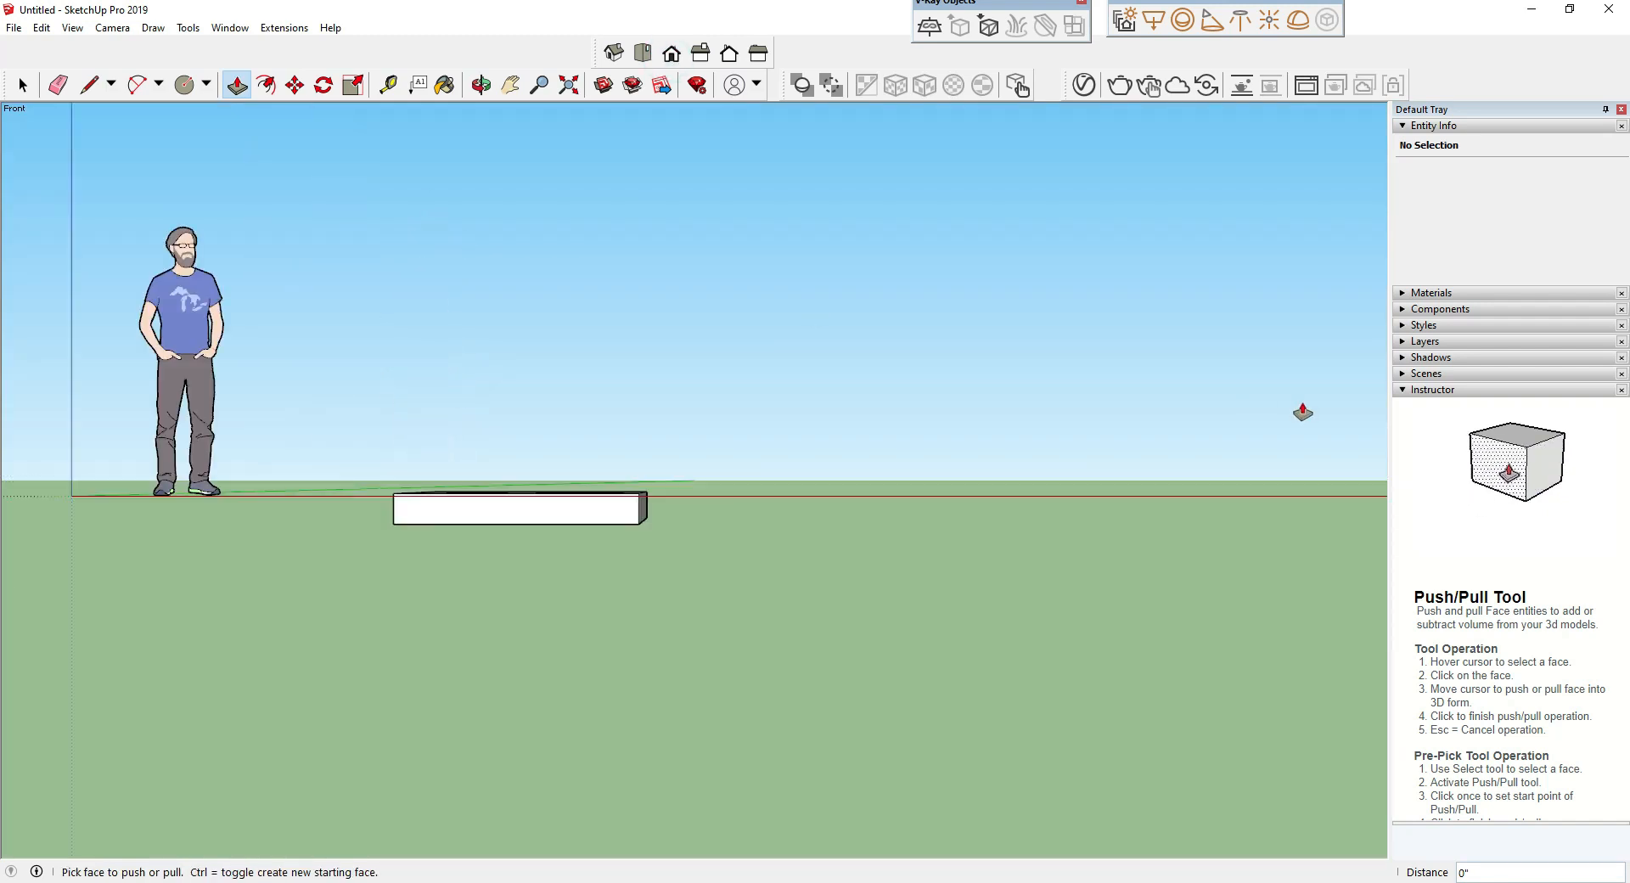
Step: Draw an upright rectangle about 8' 2 3/8" by 4' 9 3/16" beside the slab
click(206, 85)
click(222, 111)
click(806, 484)
click(1221, 240)
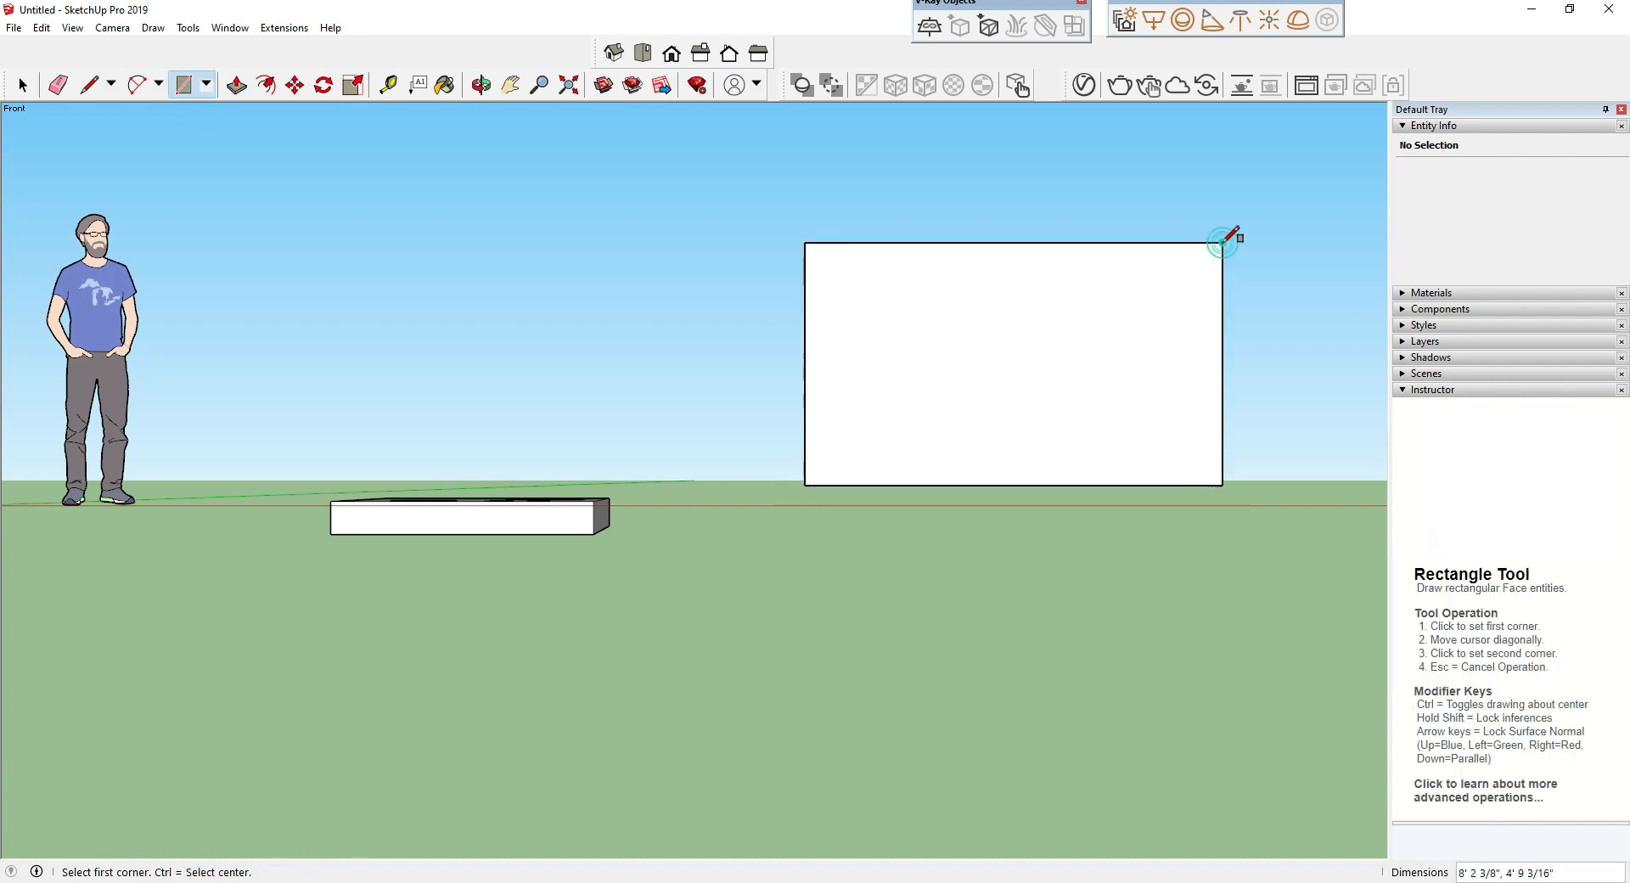
Step: Extrude the upright rectangle 9" with Push/Pull to form a wall
scroll(1273, 236, up, 4)
click(237, 85)
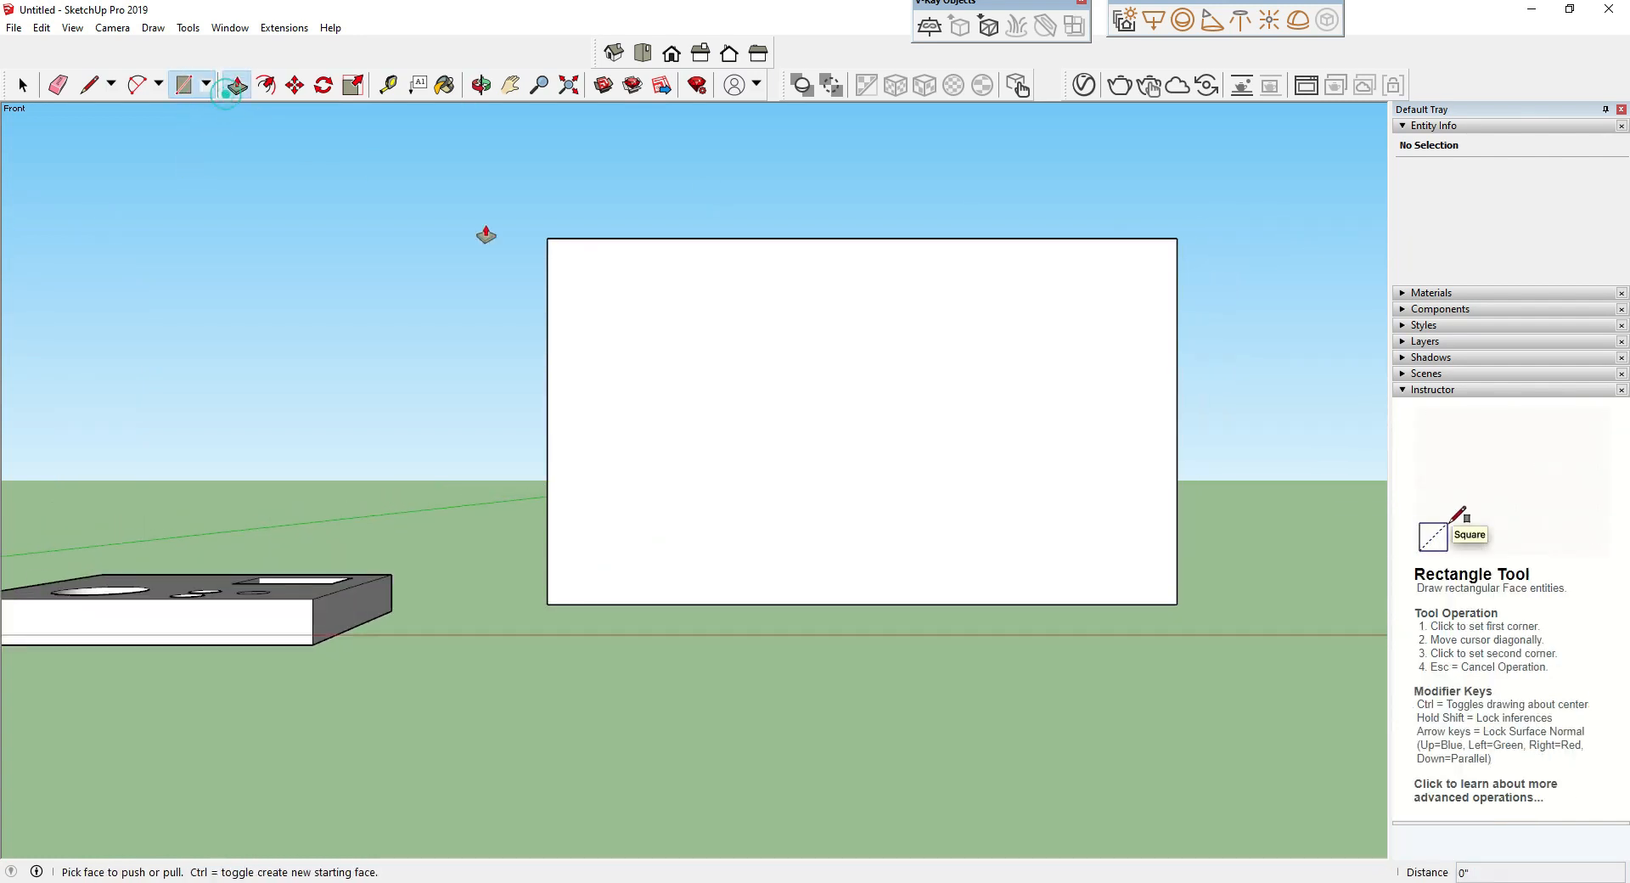
click(771, 424)
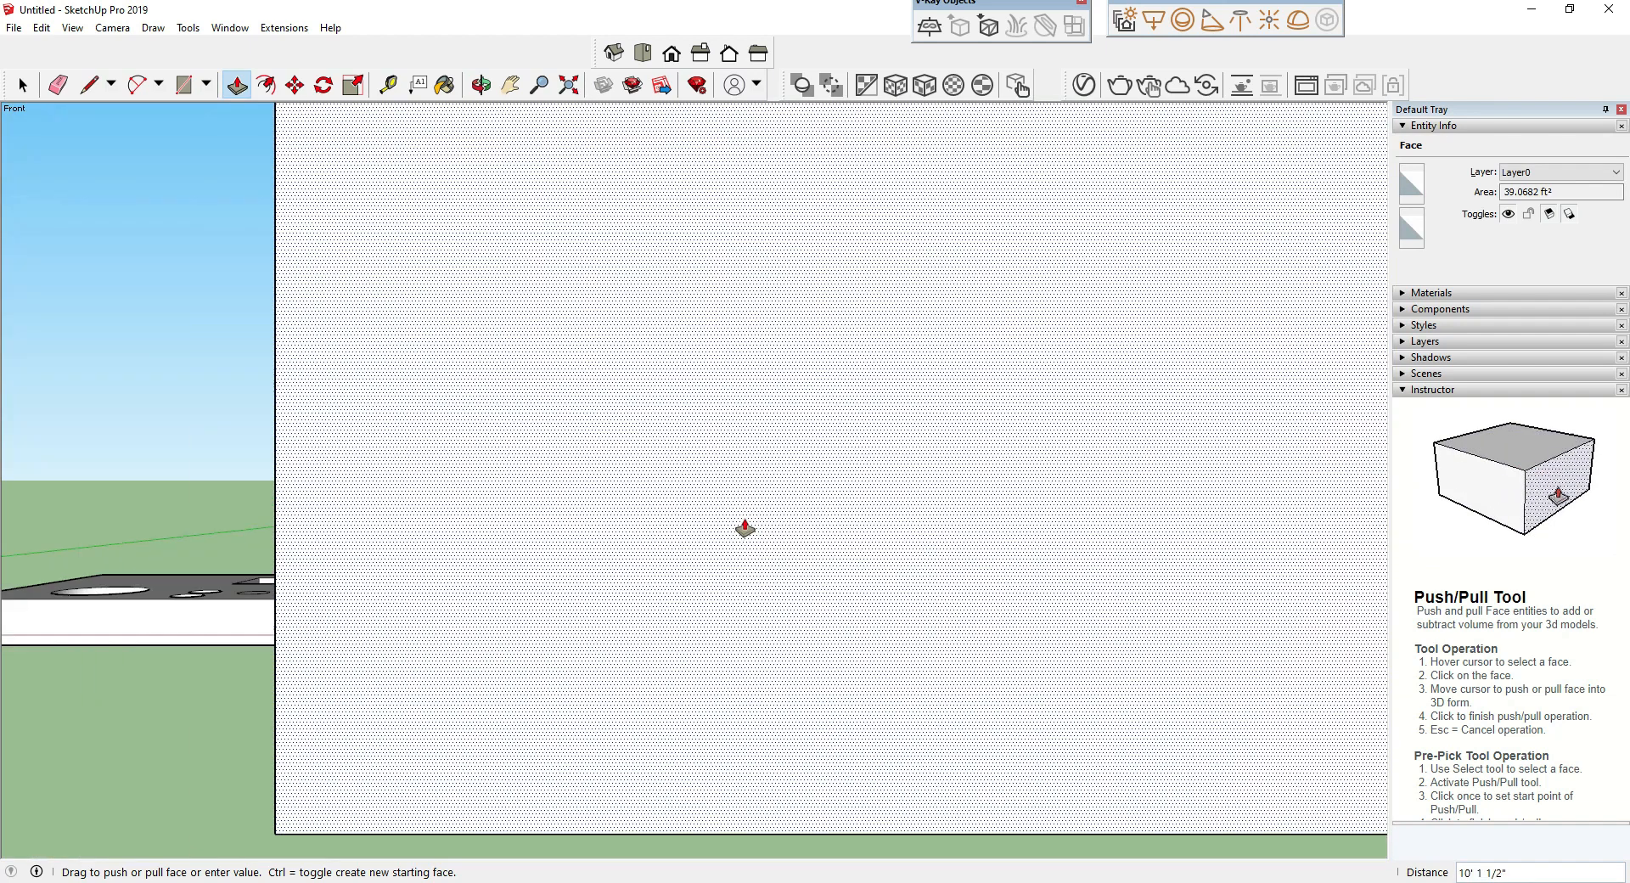
key(Escape)
scroll(541, 501, down, 3)
scroll(542, 501, down, 3)
middle_drag(797, 535, 656, 626)
scroll(785, 482, up, 3)
click(695, 494)
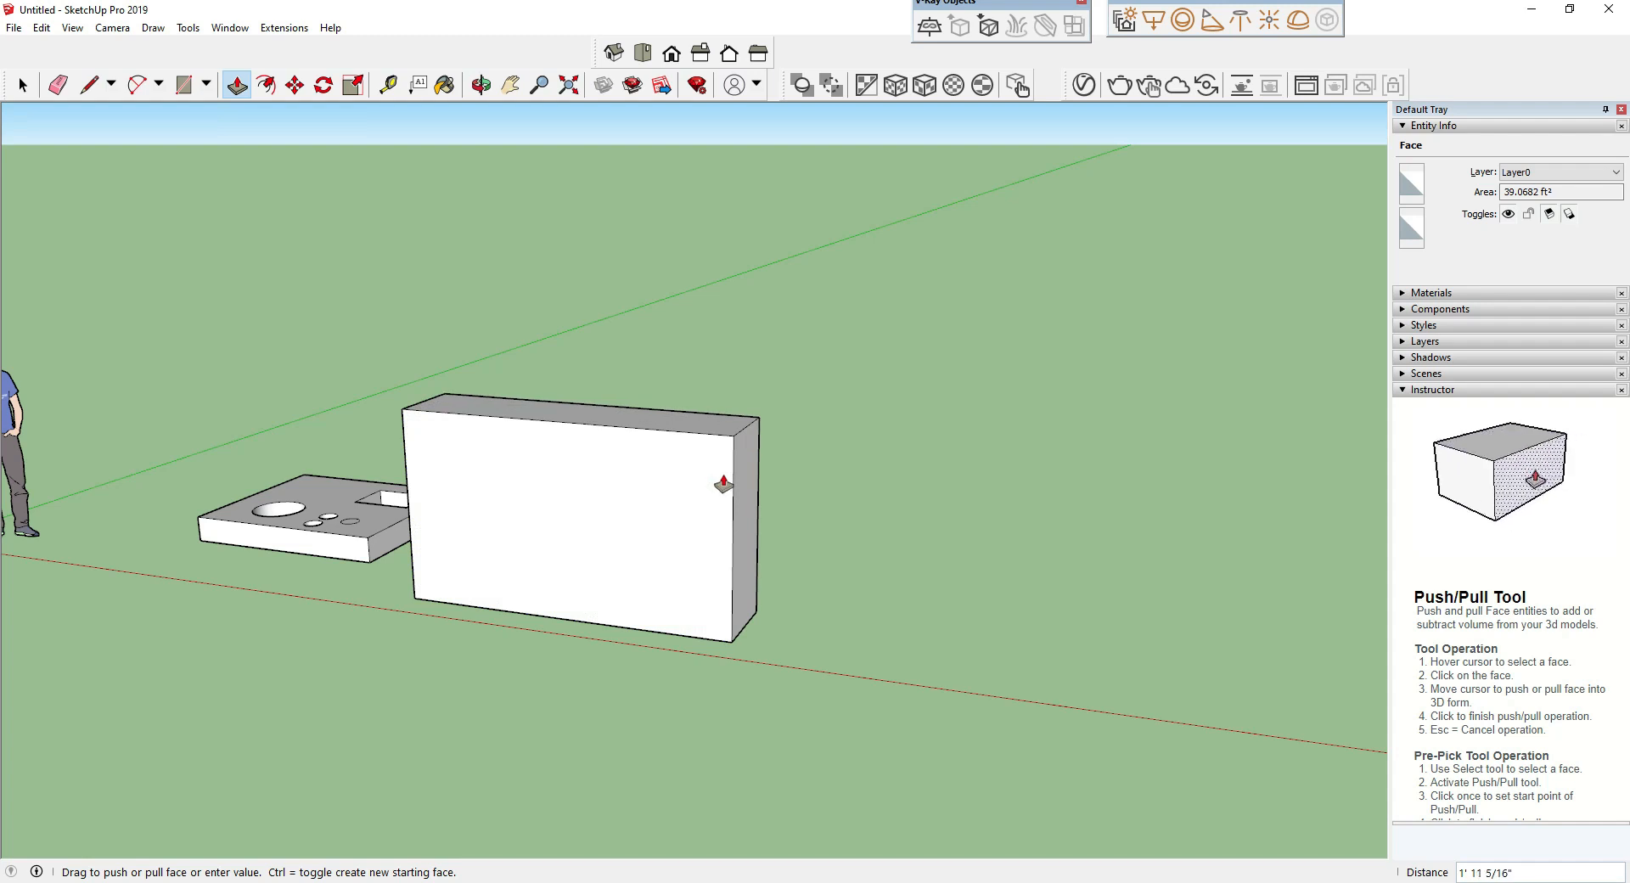
text(9)
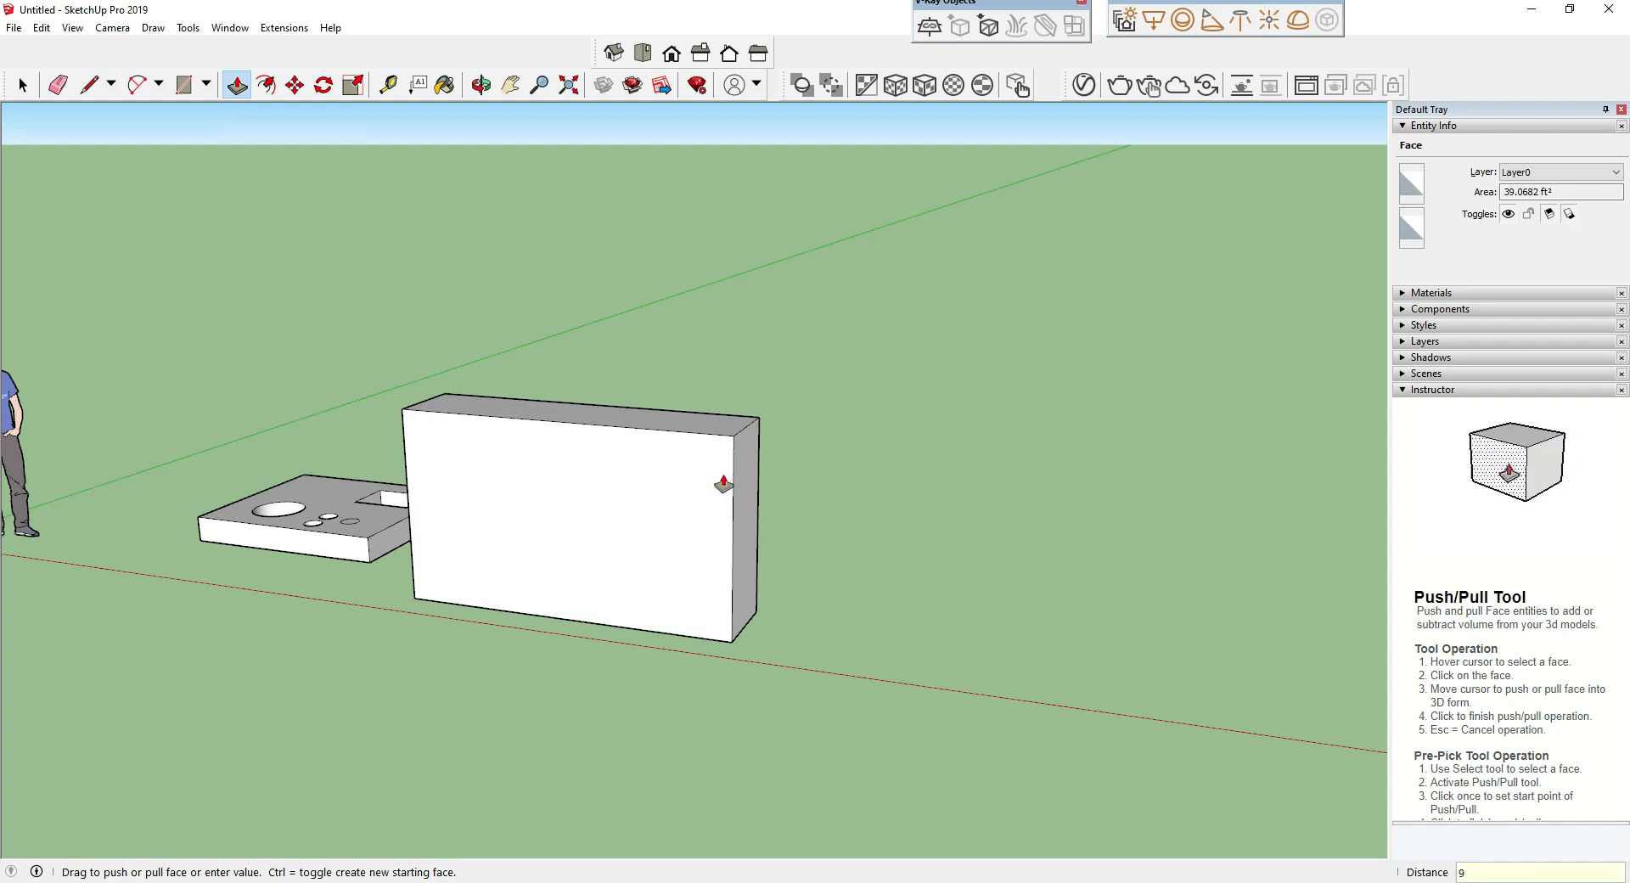
key(Return)
Step: Draw a tall doorway rectangle reaching the wall's bottom edge and push it 9" back to cut it through
click(185, 85)
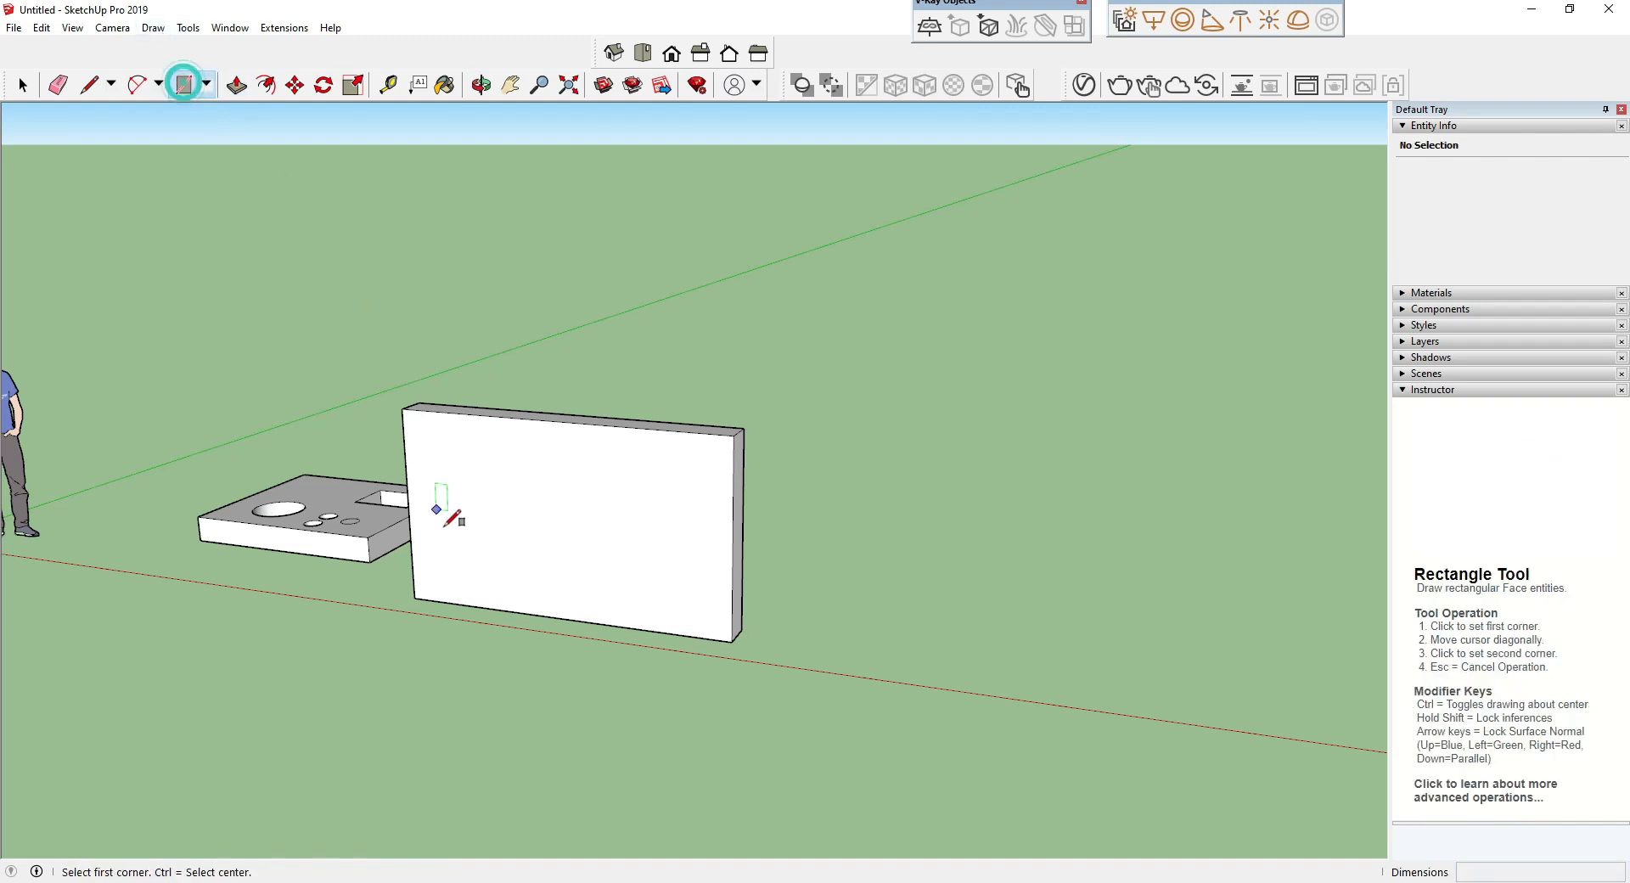
click(479, 467)
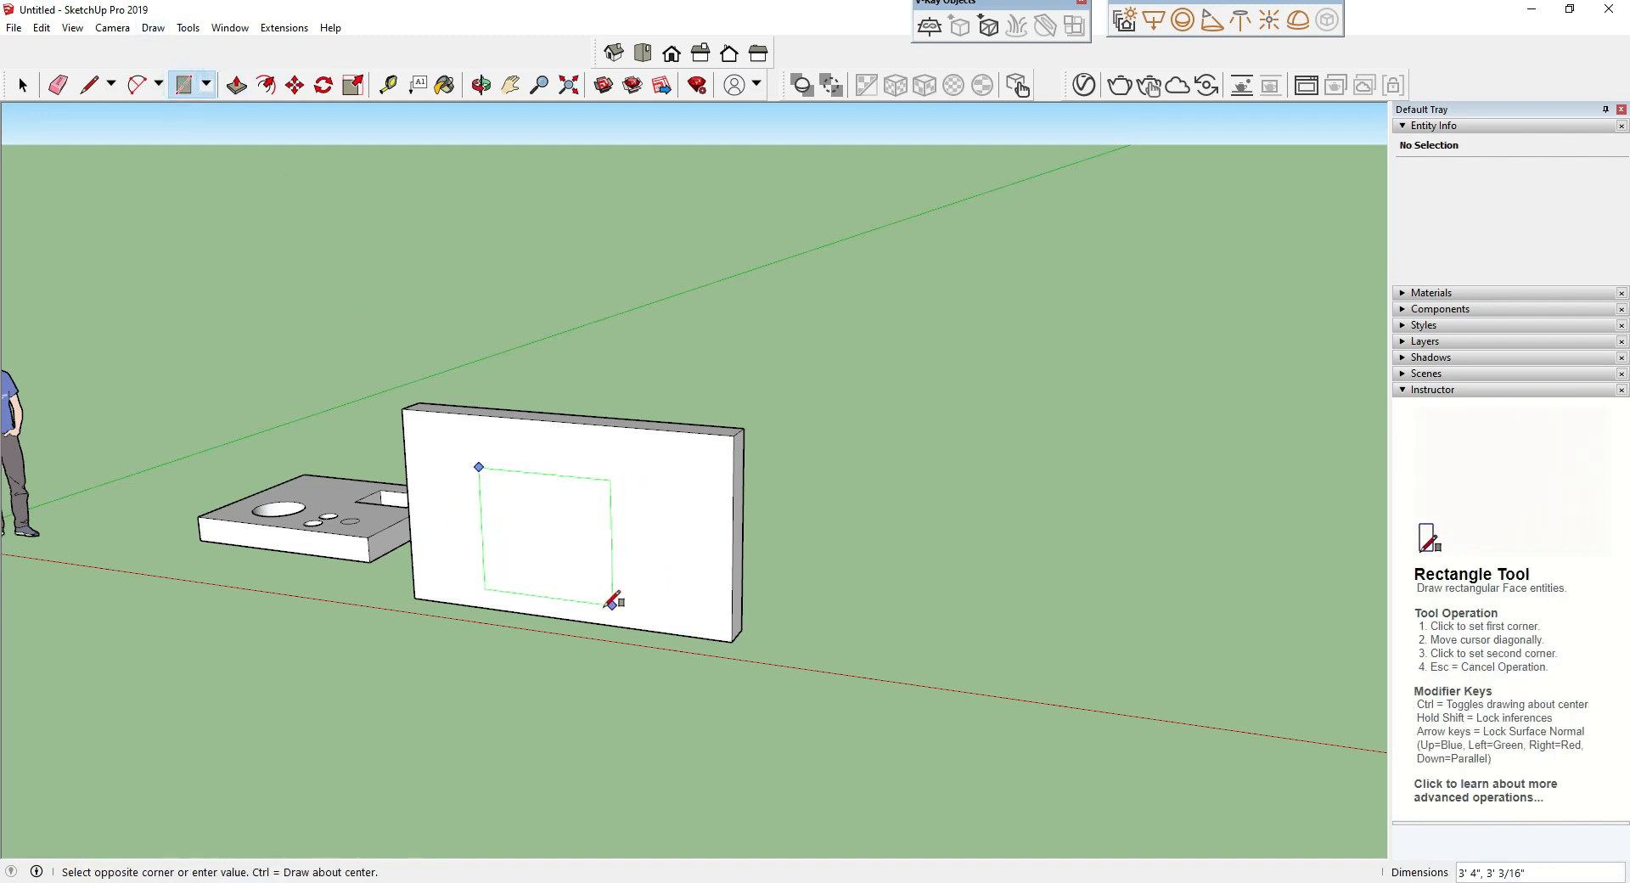
click(552, 617)
scroll(484, 592, up, 2)
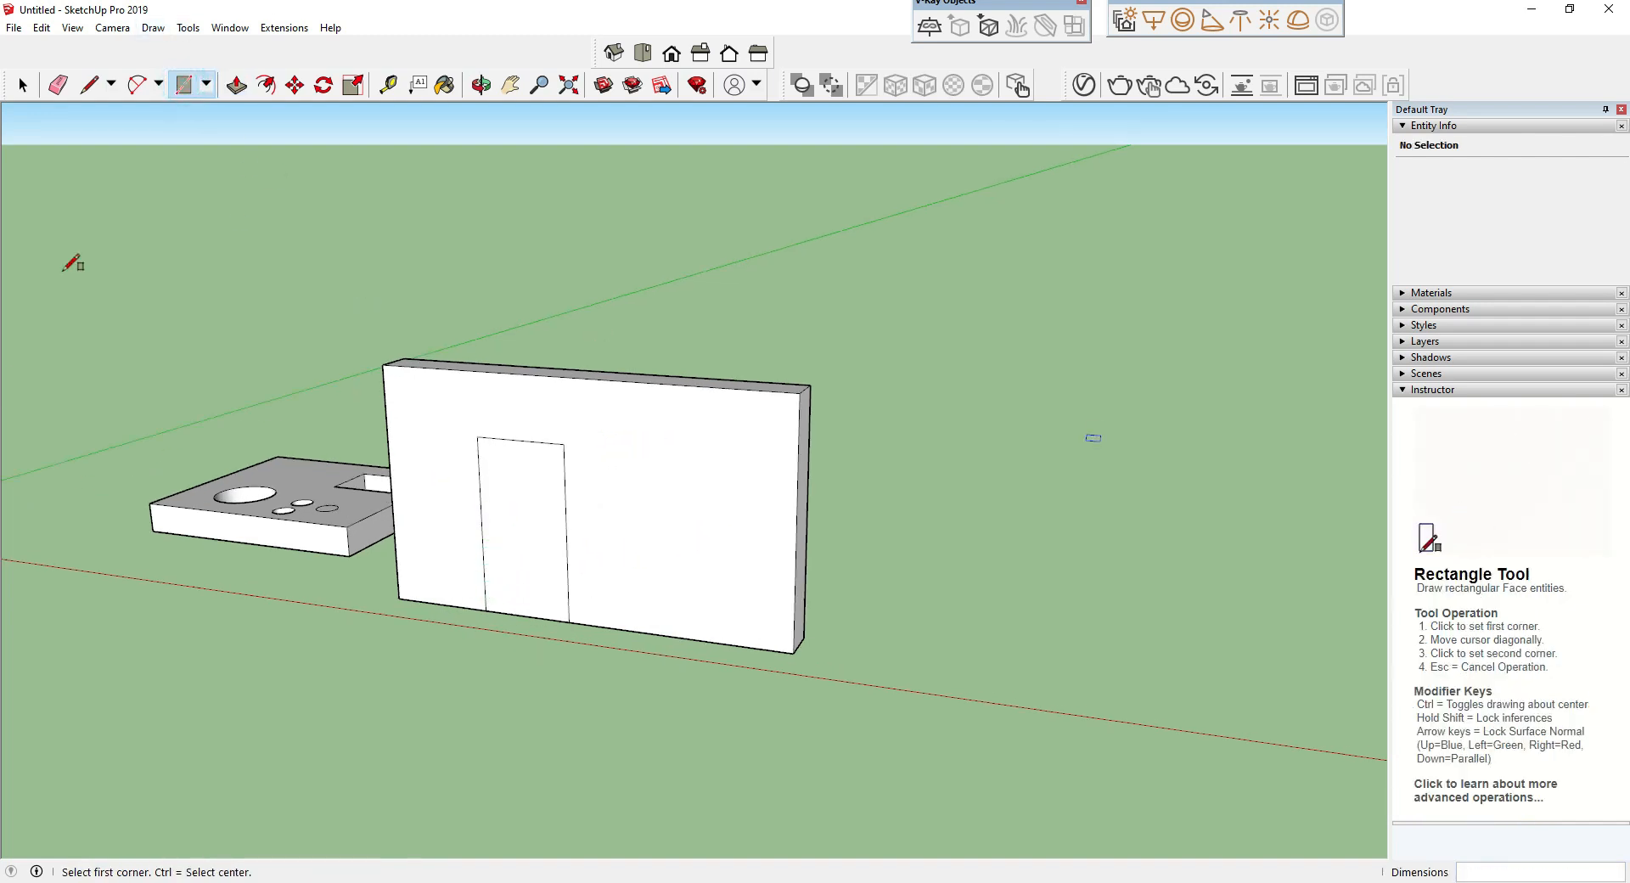
click(237, 84)
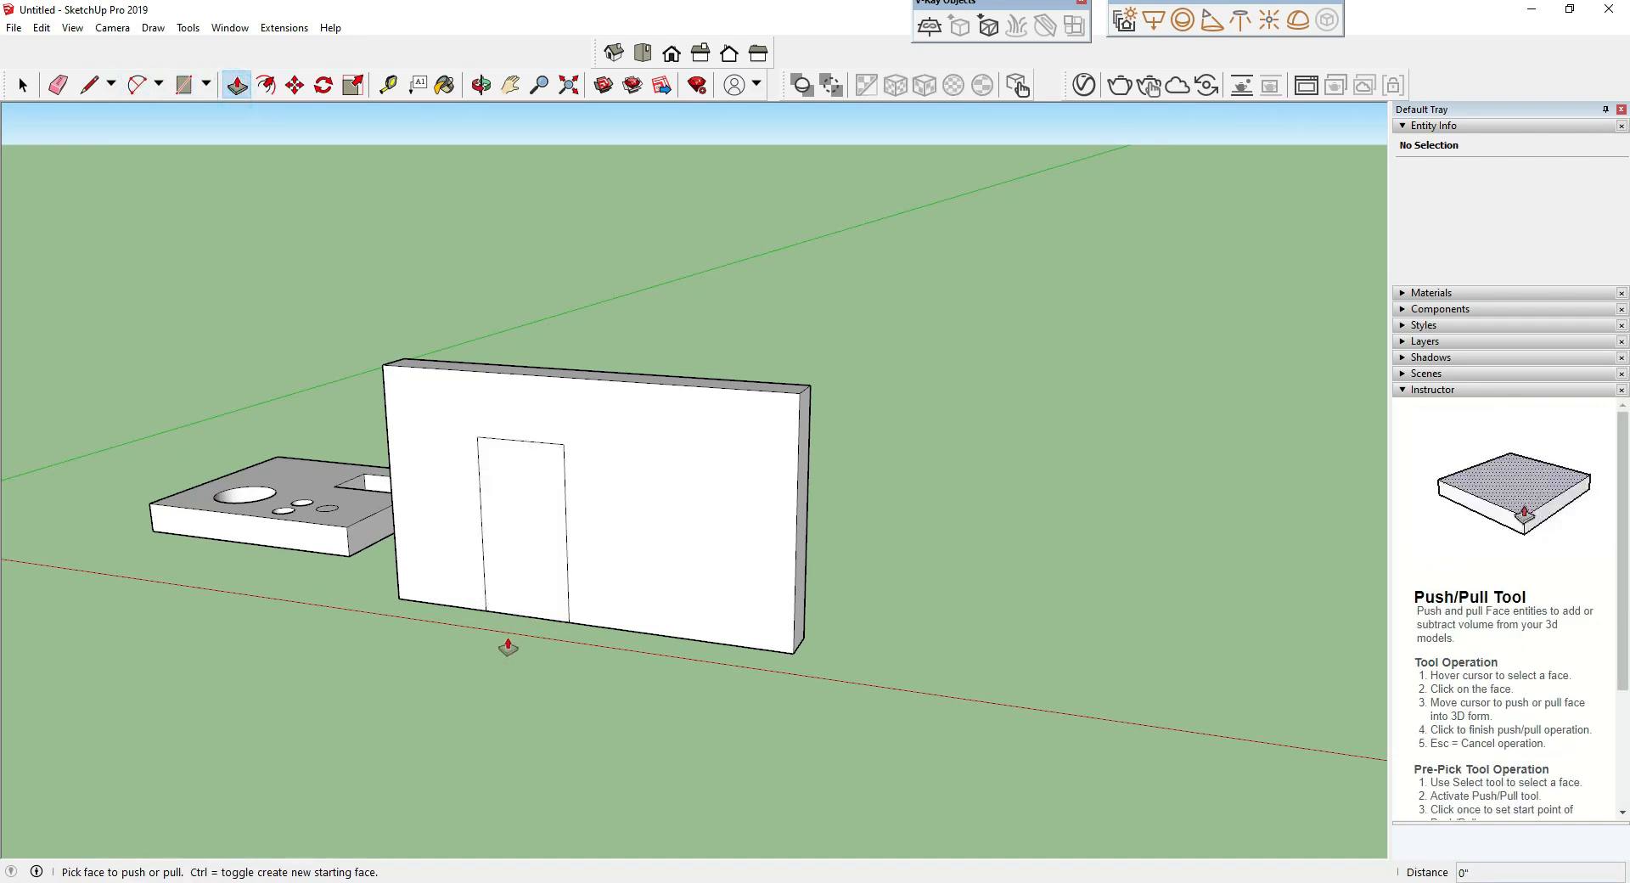
click(511, 561)
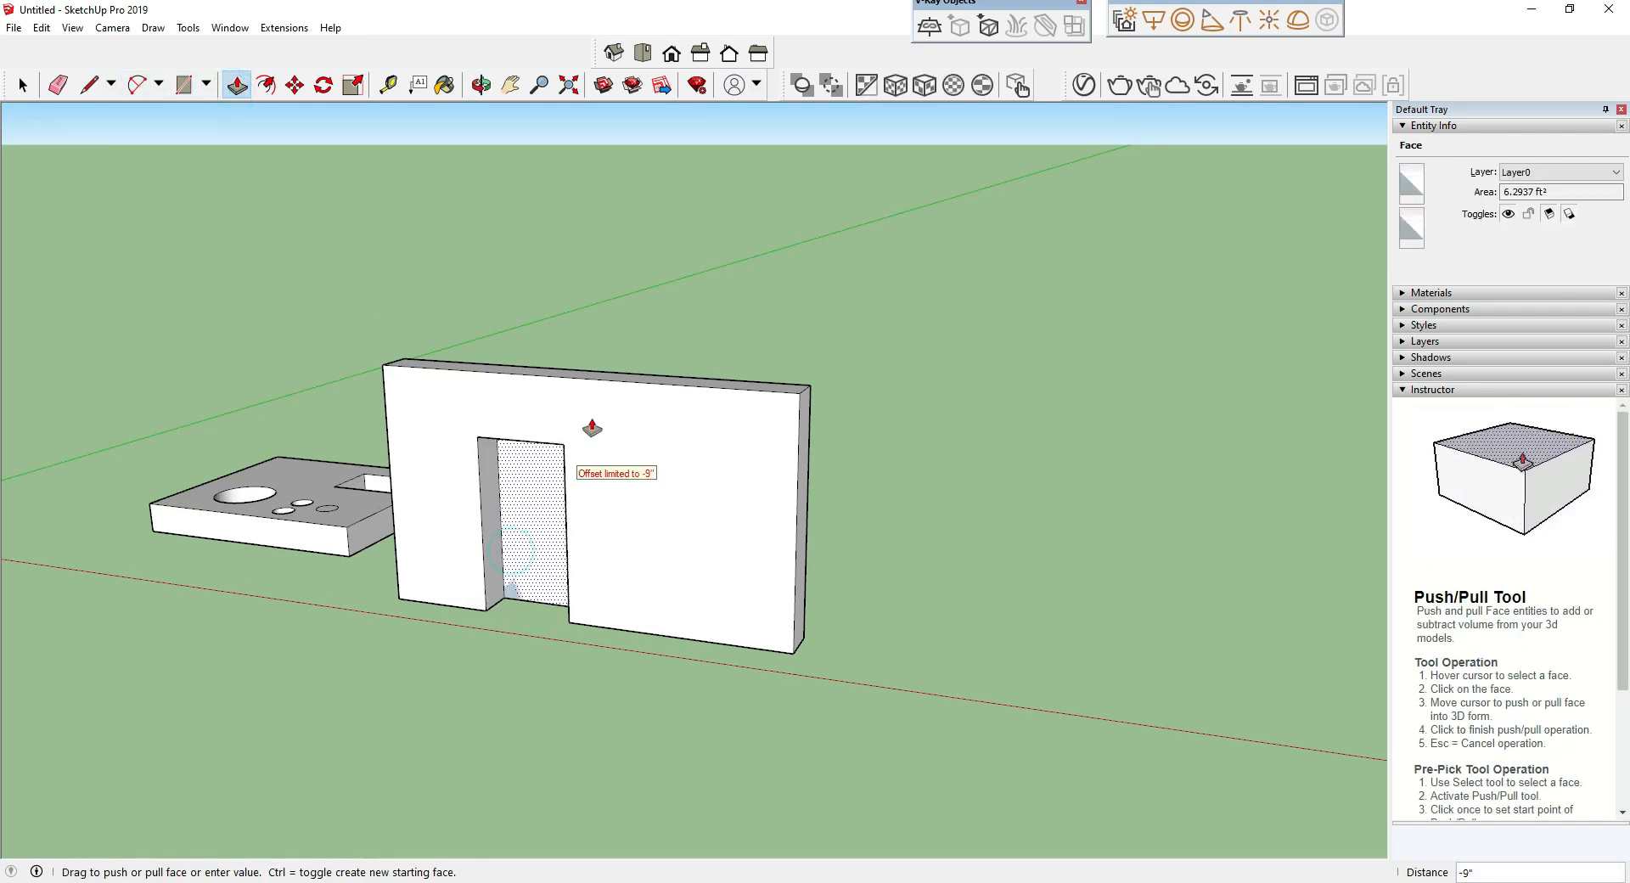
click(613, 378)
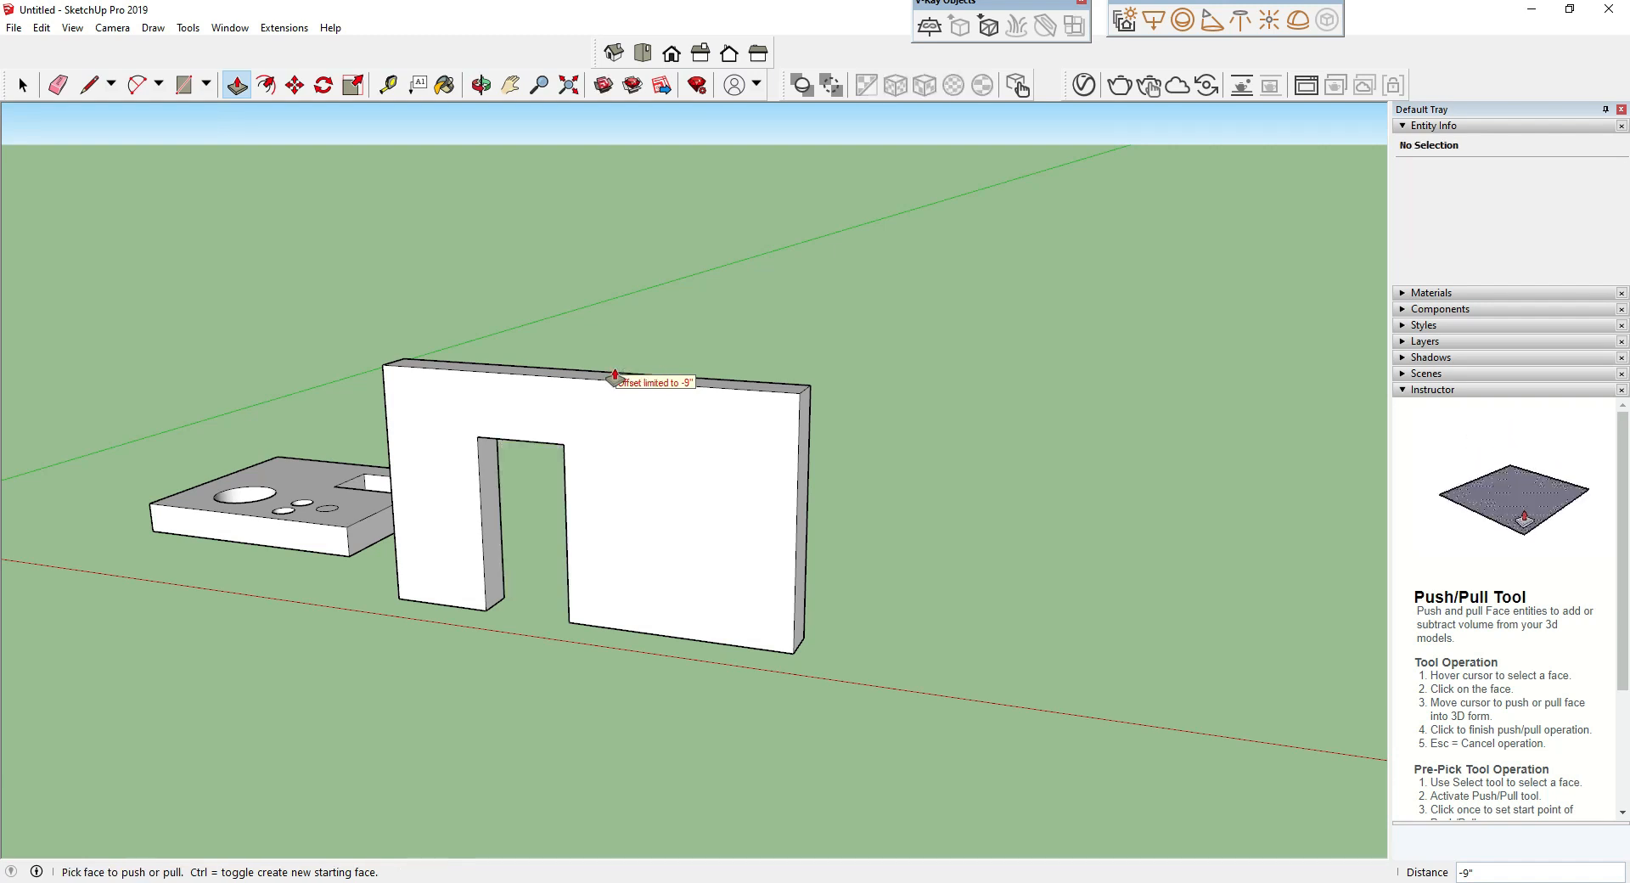
Step: Draw a window rectangle about 2' 3 3/16" by 1' 7 1/4" beside the doorway and push it 9" through the wall
scroll(730, 649, up, 3)
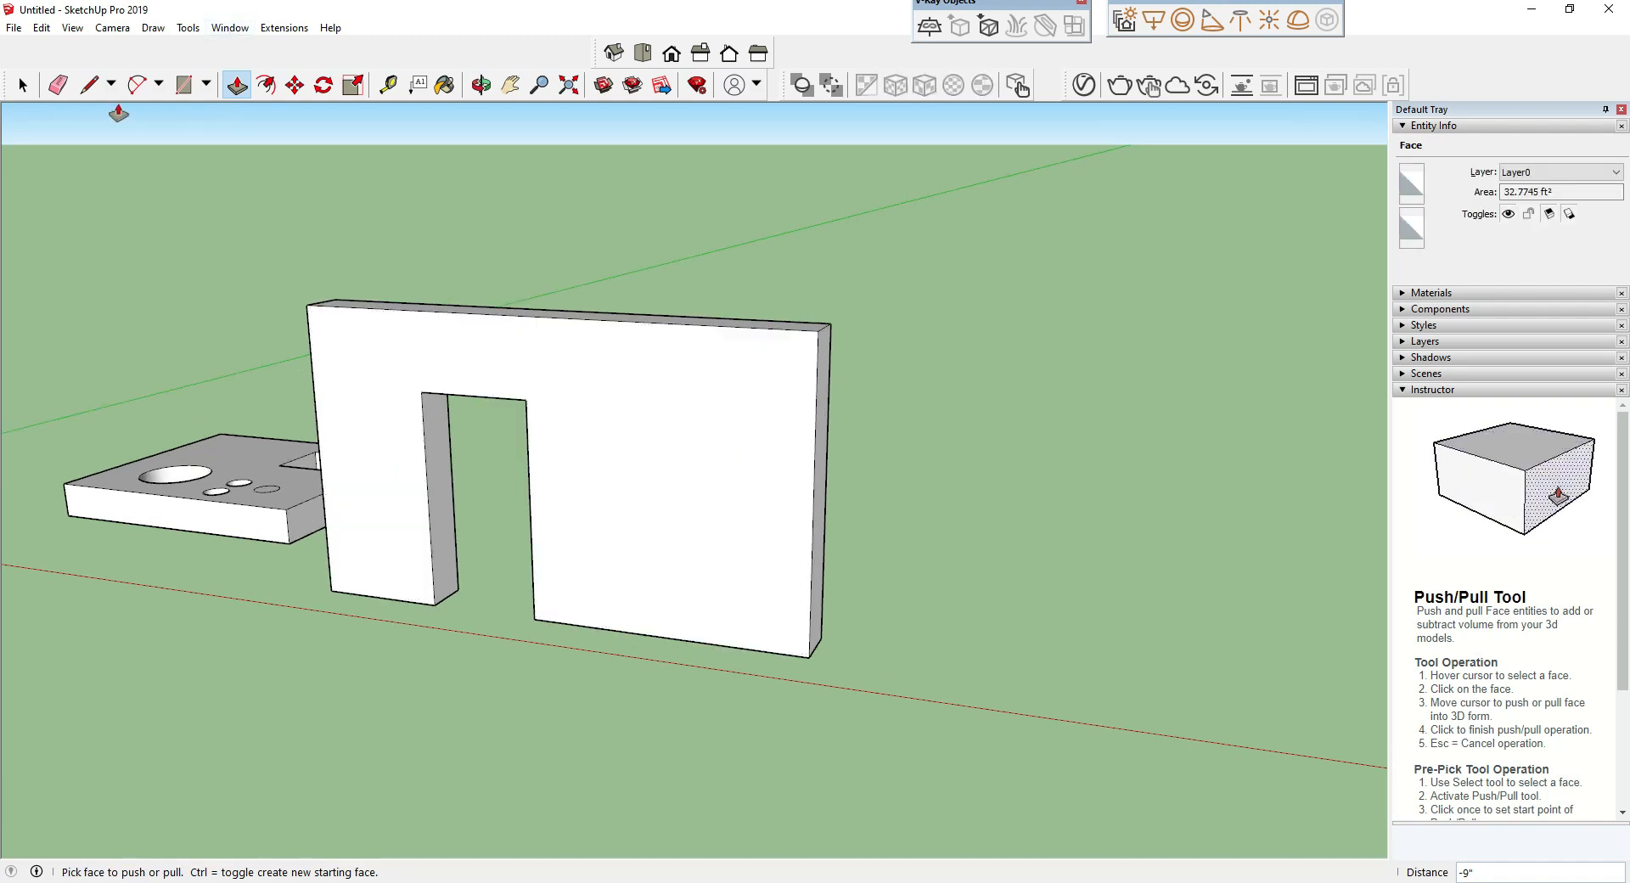
click(184, 85)
click(587, 419)
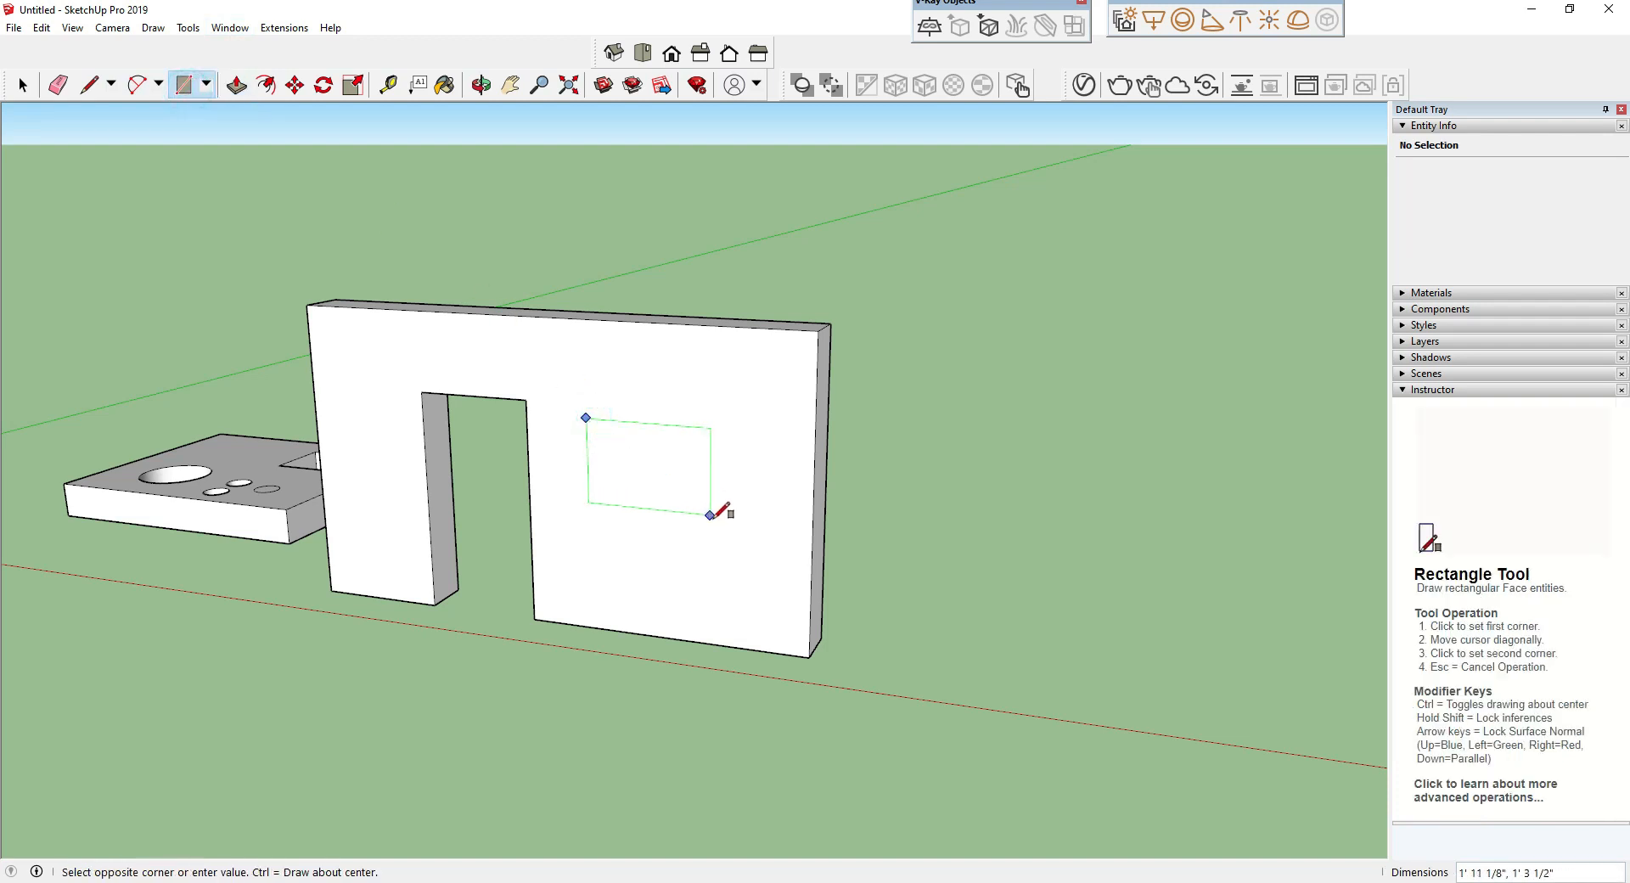
click(734, 538)
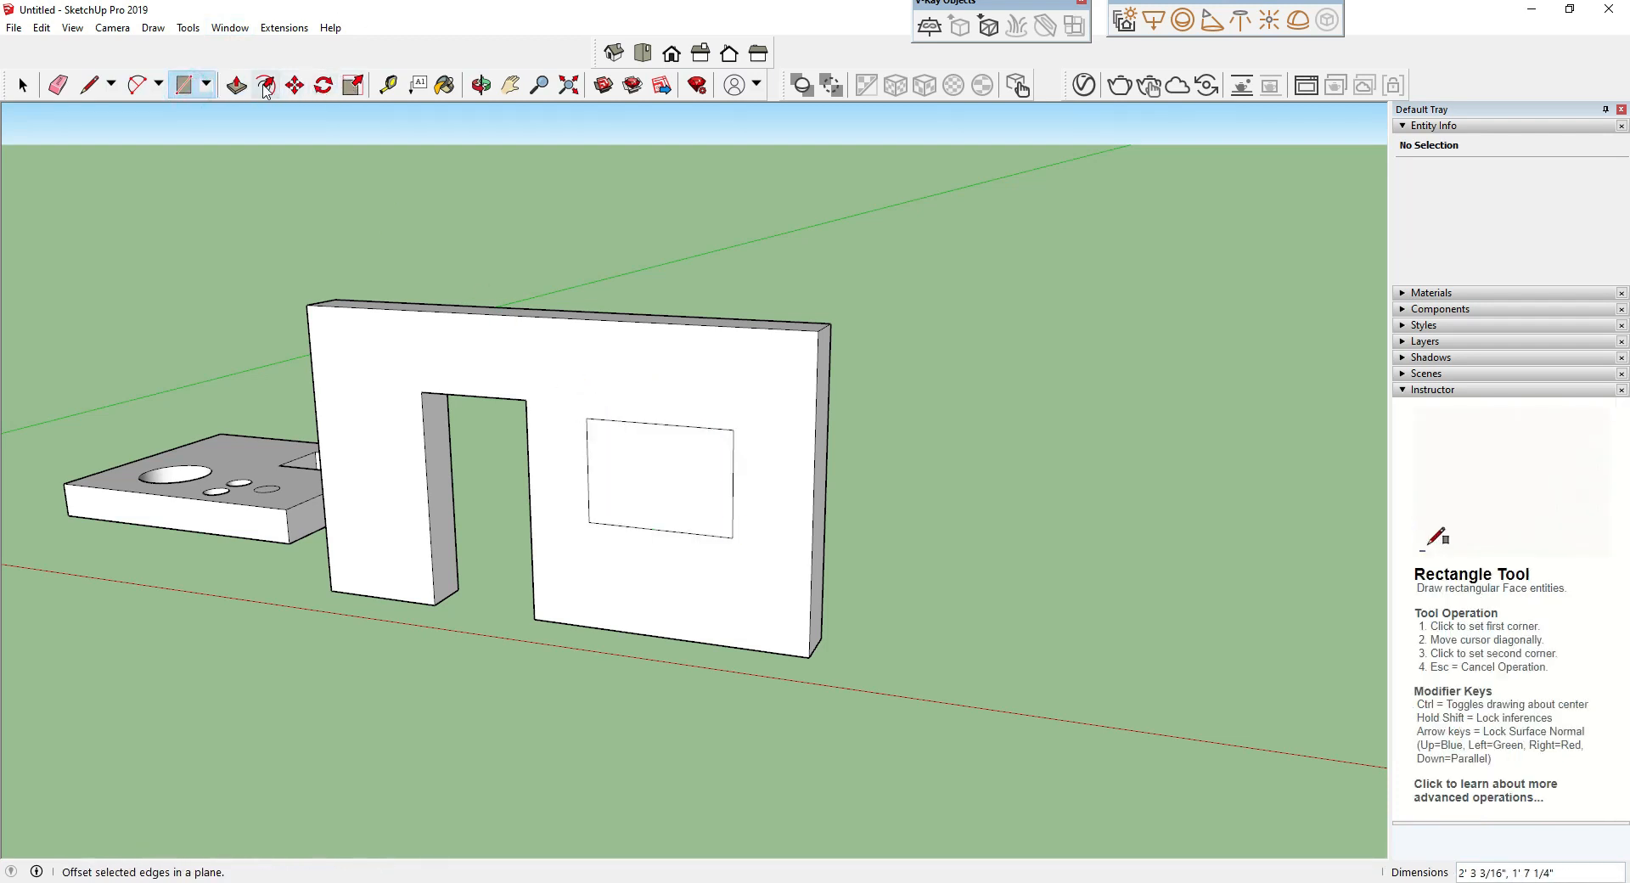
click(237, 85)
click(650, 490)
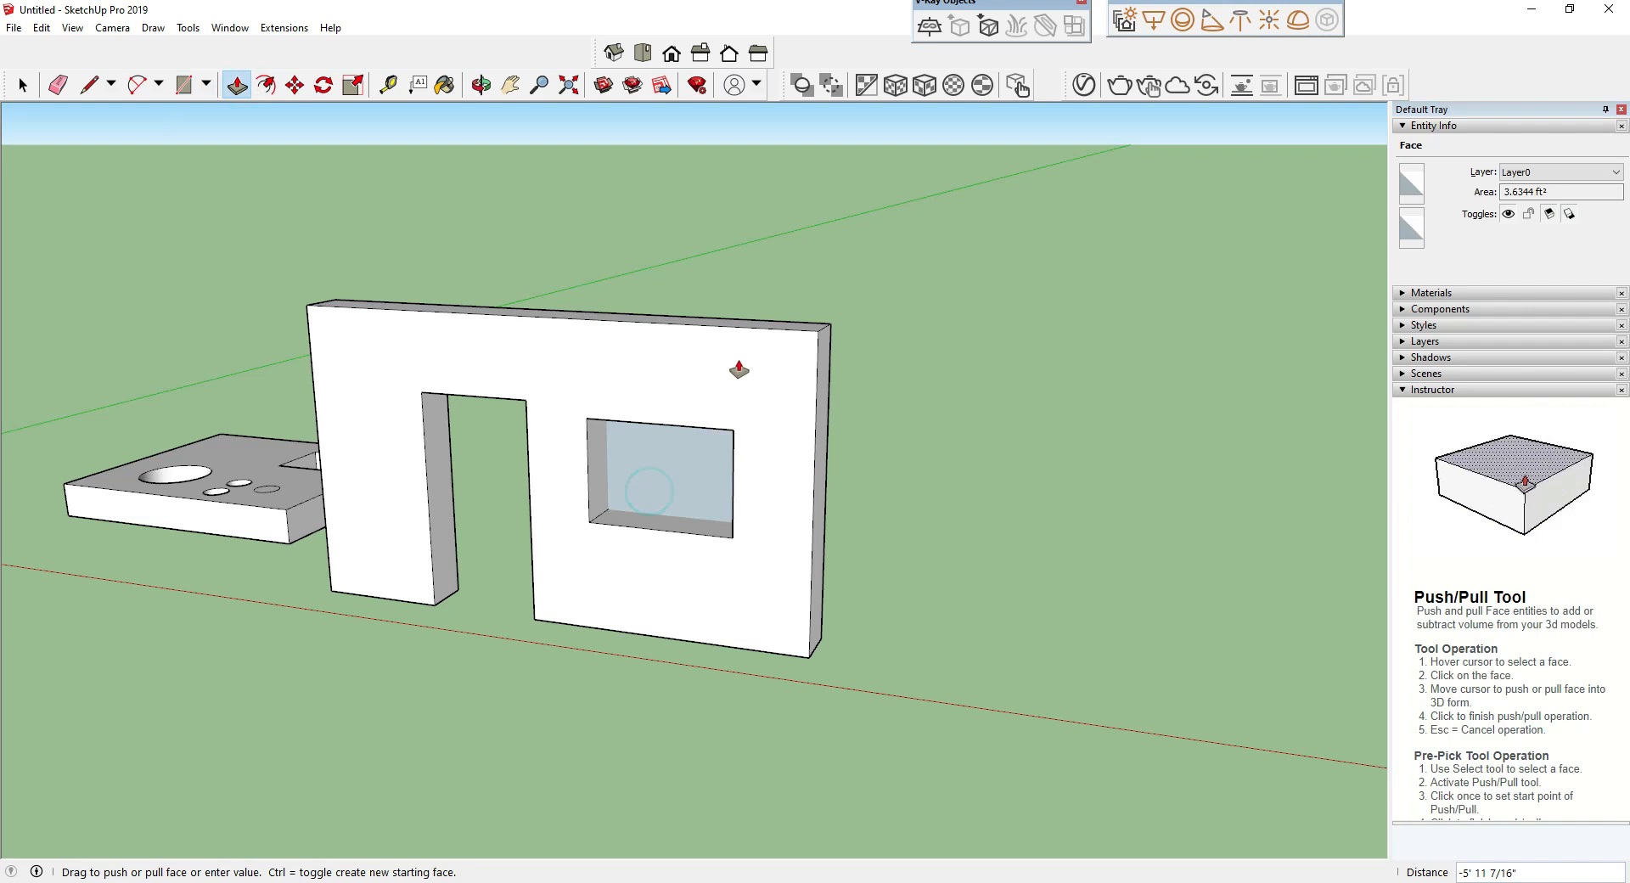
click(748, 322)
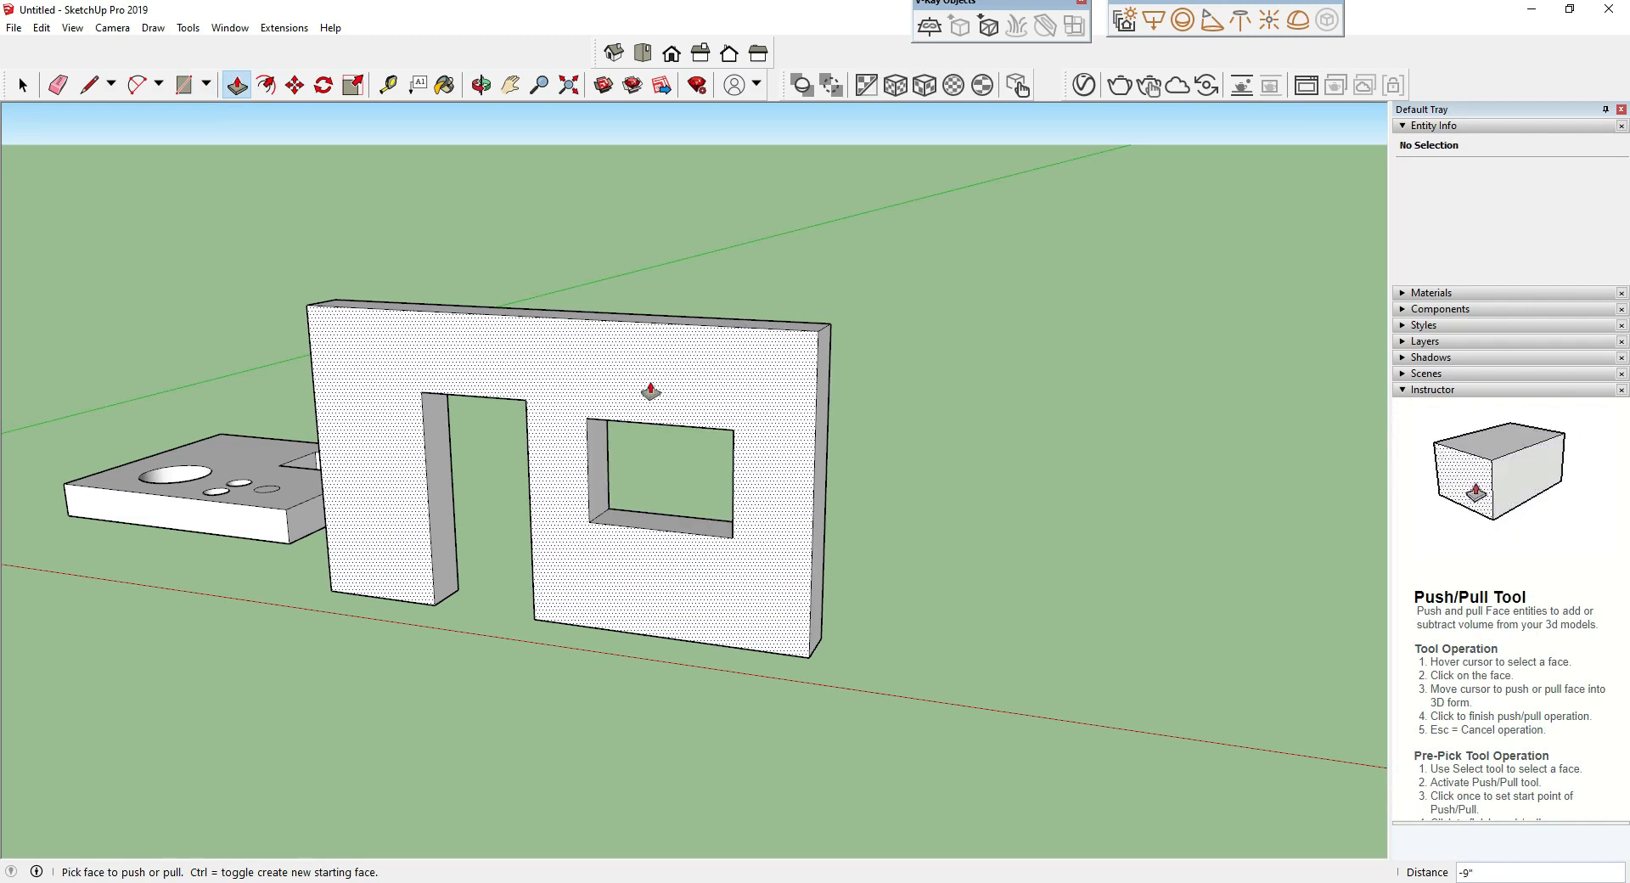